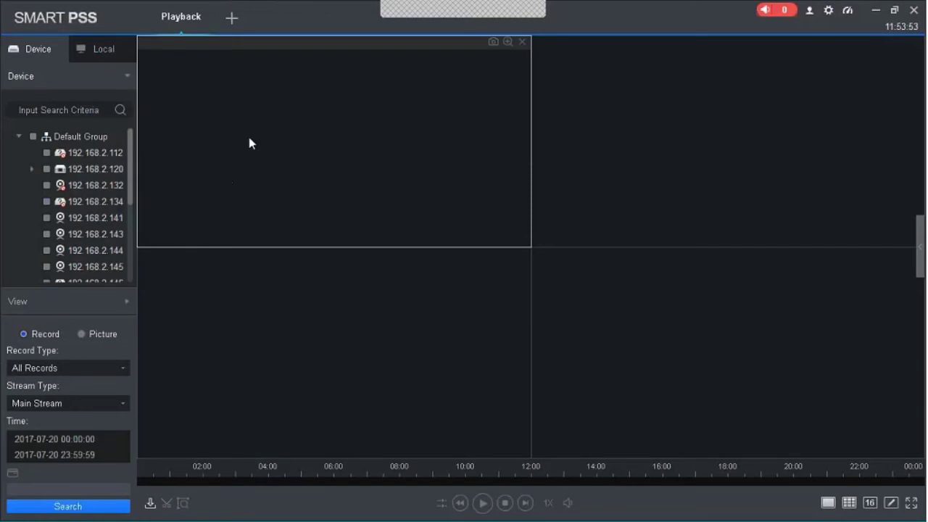
# Load the 2017-07-20 recordings of the cameras on NVR 192.168.2.120 into the playback grid.
pyautogui.click(47, 169)
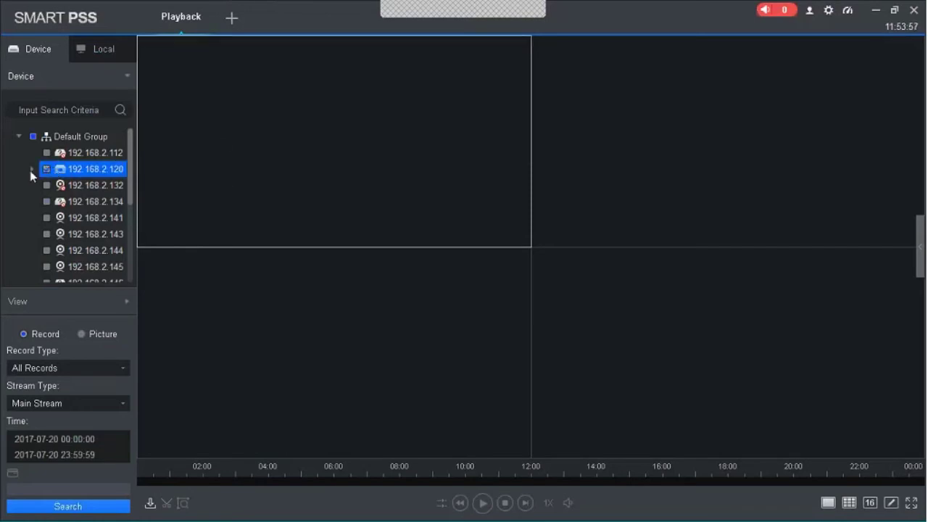
pyautogui.click(31, 169)
pyautogui.moveTo(65, 174); pyautogui.dragTo(237, 163)
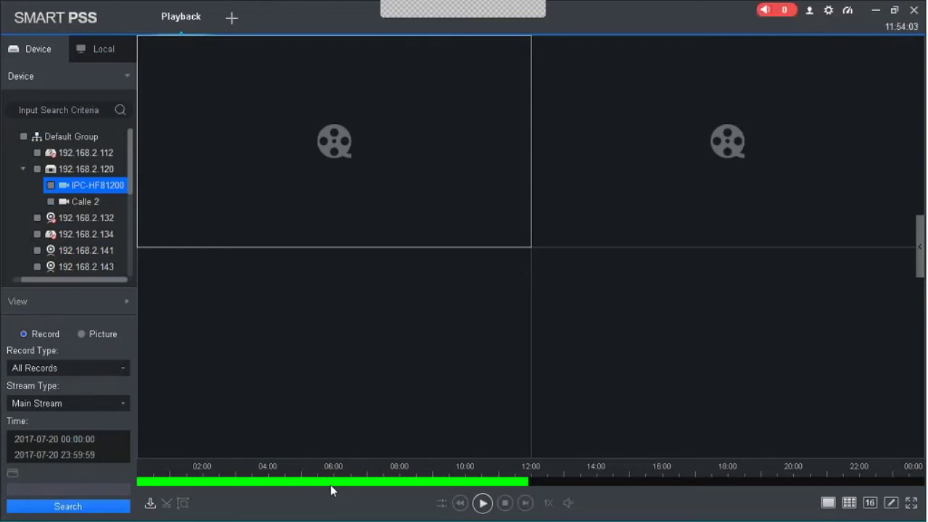
# Play the IPC-HF81200 recording from about 05:48, 06:17, 08:52 and 03:25, closing playback after the daytime and the last night clip.
pyautogui.click(327, 481)
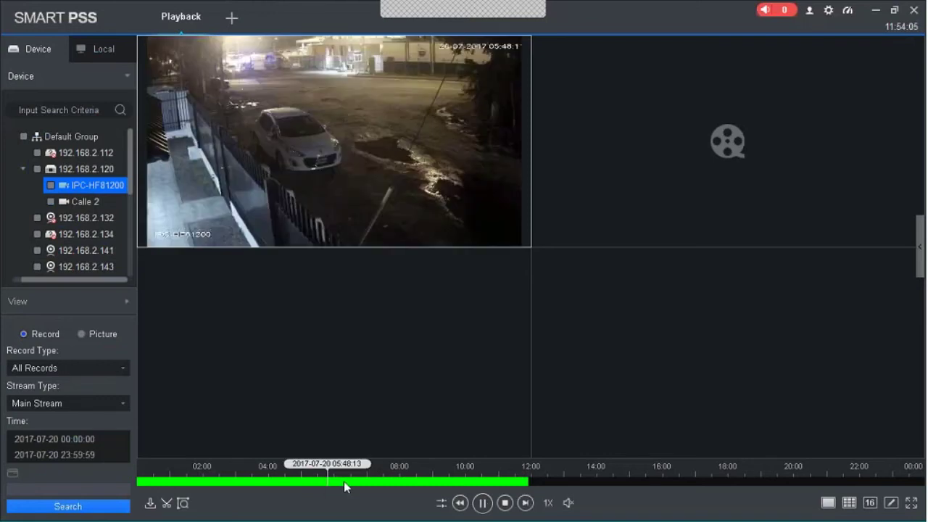
pyautogui.click(344, 485)
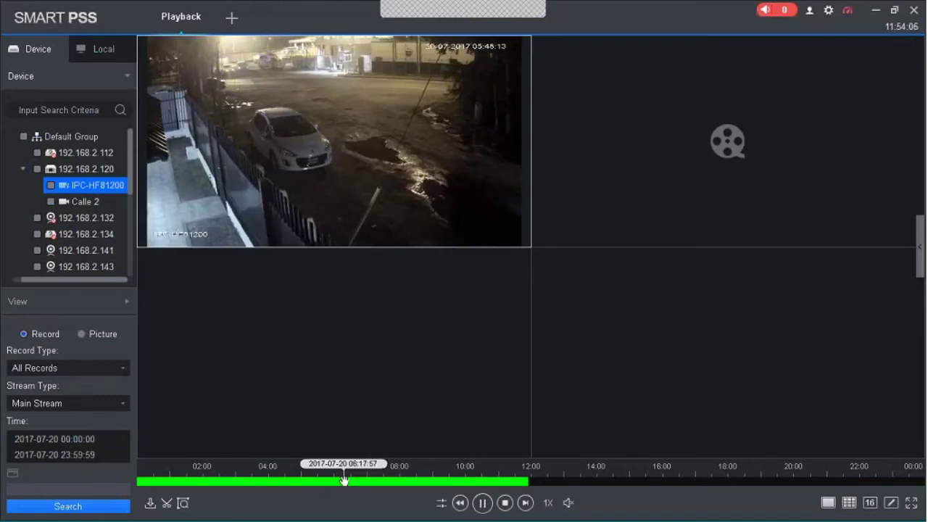
pyautogui.click(431, 484)
pyautogui.click(660, 213)
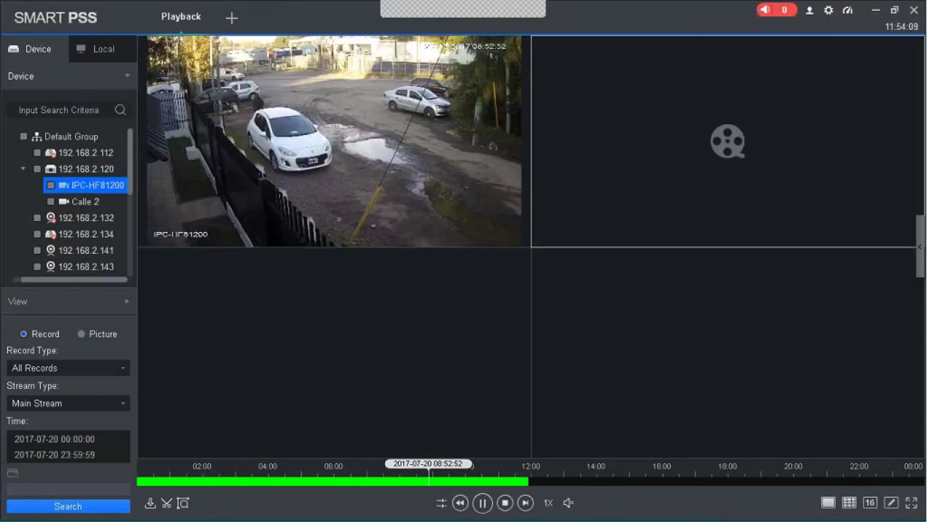
pyautogui.click(523, 42)
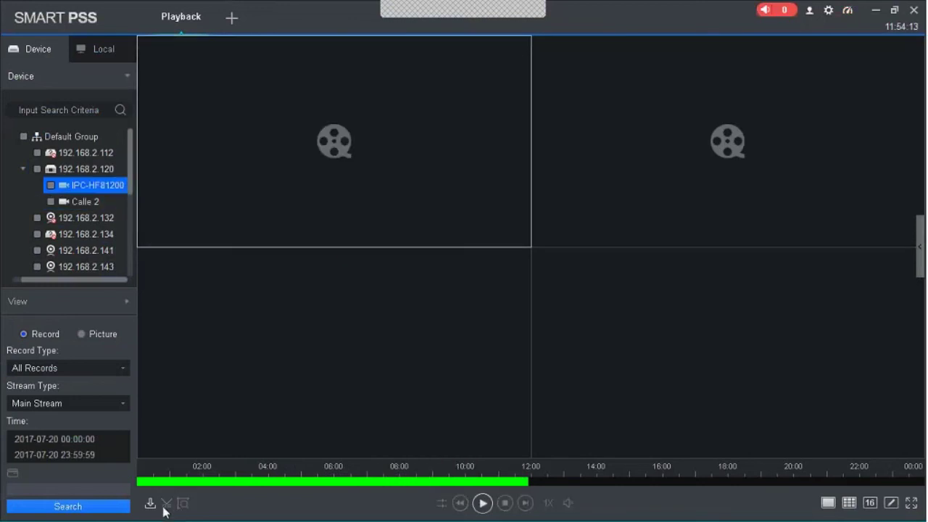
pyautogui.click(220, 482)
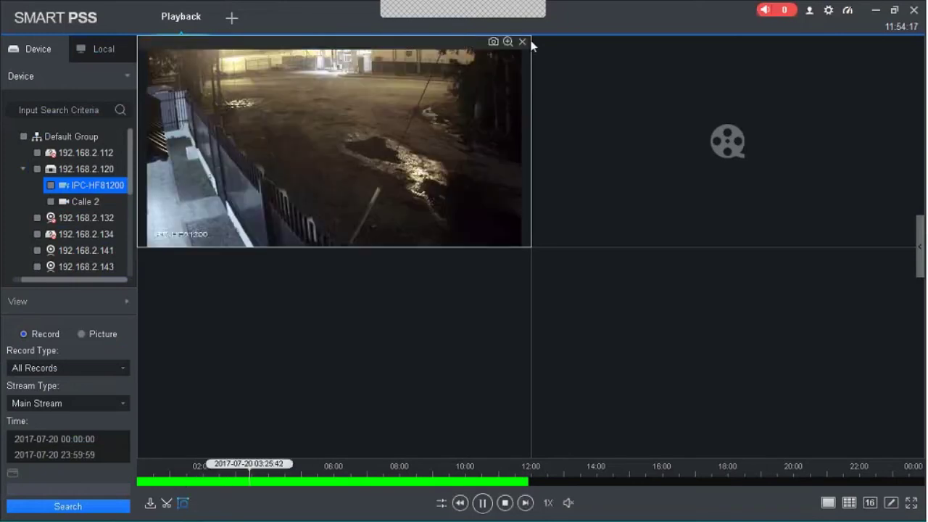
pyautogui.click(522, 41)
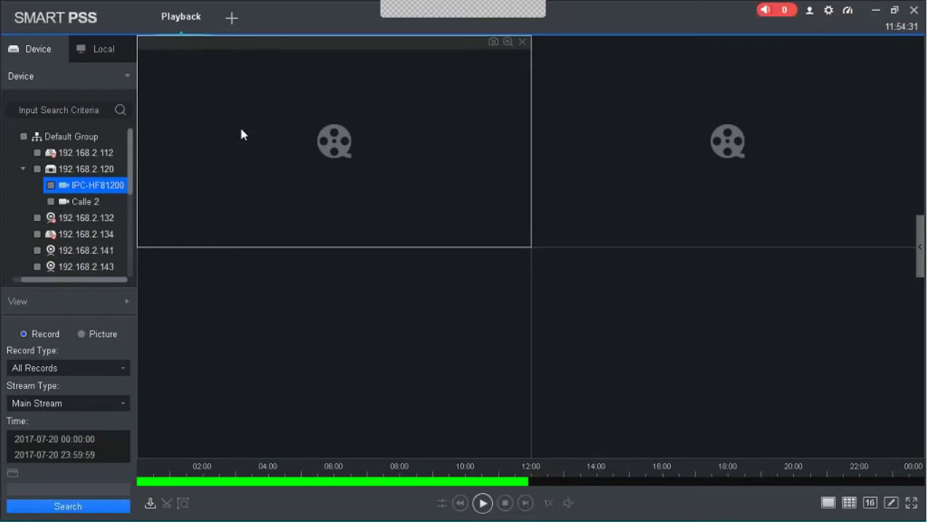
# Look through the saved views Grilla 3x3 and Pano + 6 in the Default Group, and return to the device list.
pyautogui.click(125, 299)
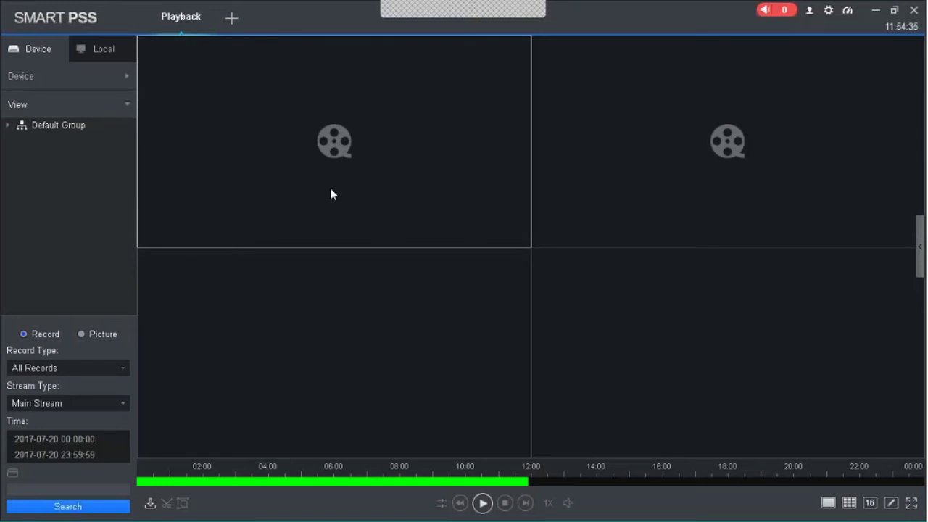
pyautogui.click(7, 124)
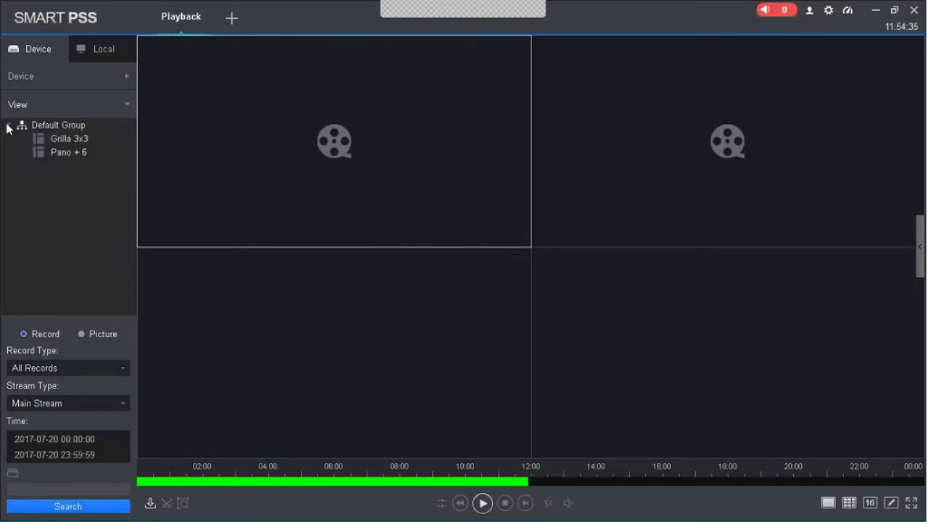
pyautogui.click(64, 139)
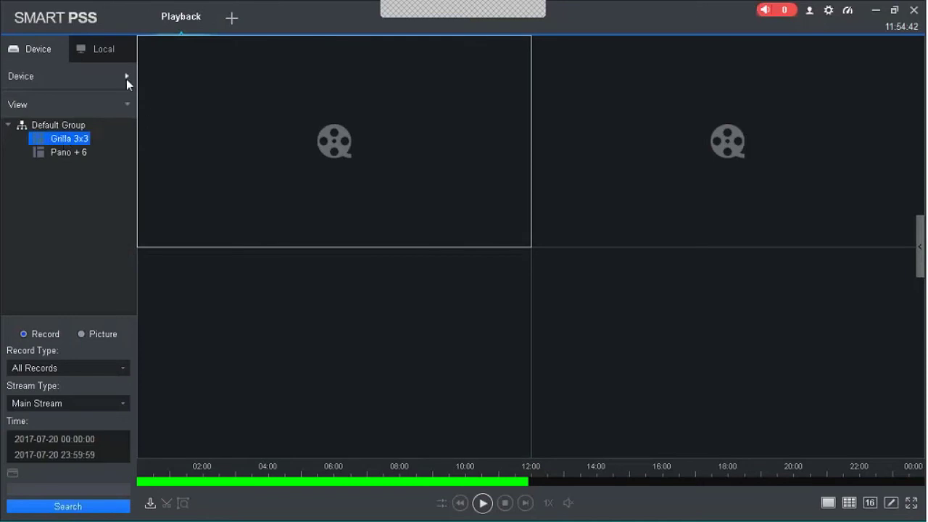
pyautogui.click(76, 152)
pyautogui.click(76, 138)
pyautogui.click(79, 152)
pyautogui.click(85, 140)
pyautogui.click(76, 156)
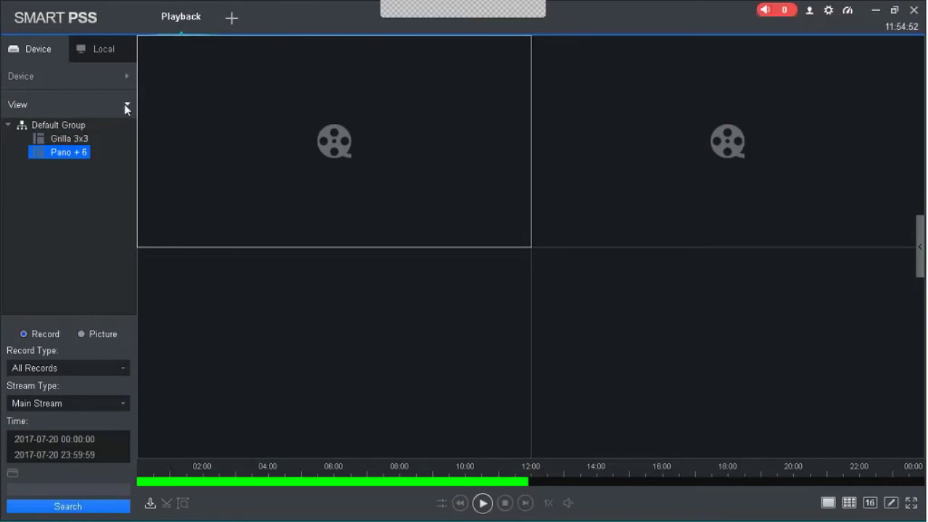
pyautogui.click(65, 138)
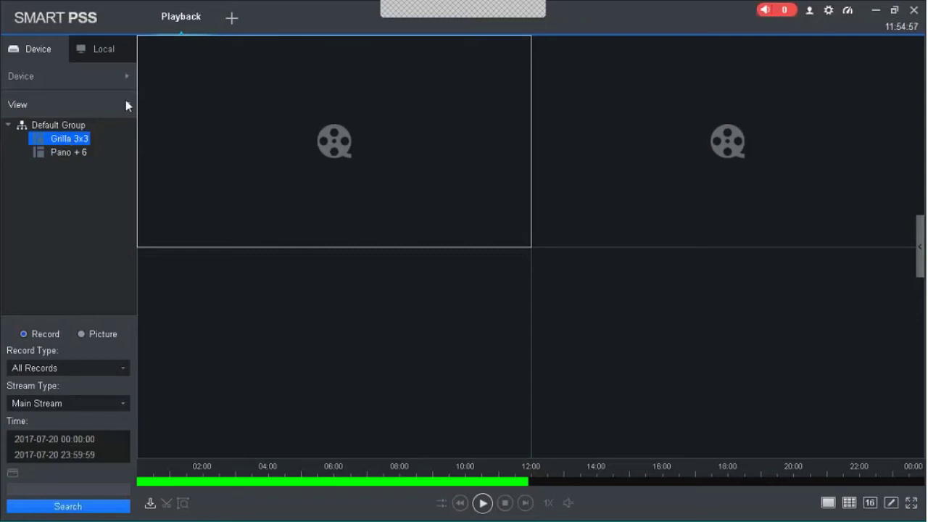
pyautogui.click(126, 76)
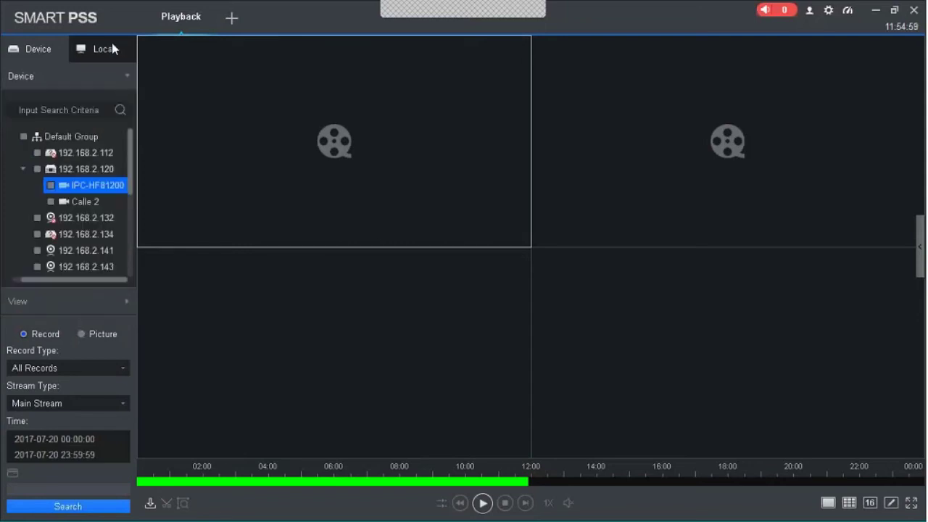
# Check the locally stored recordings and pictures, returning to the local recordings.
pyautogui.click(109, 50)
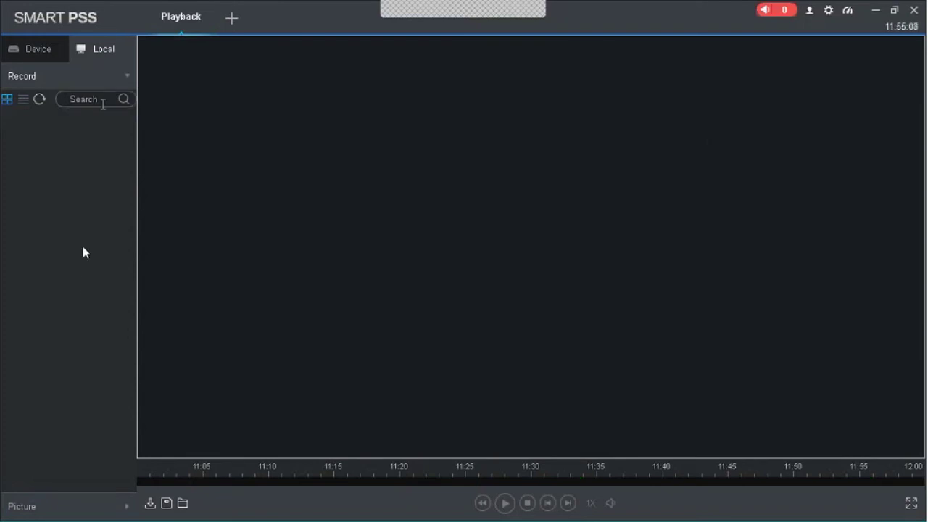
pyautogui.click(128, 506)
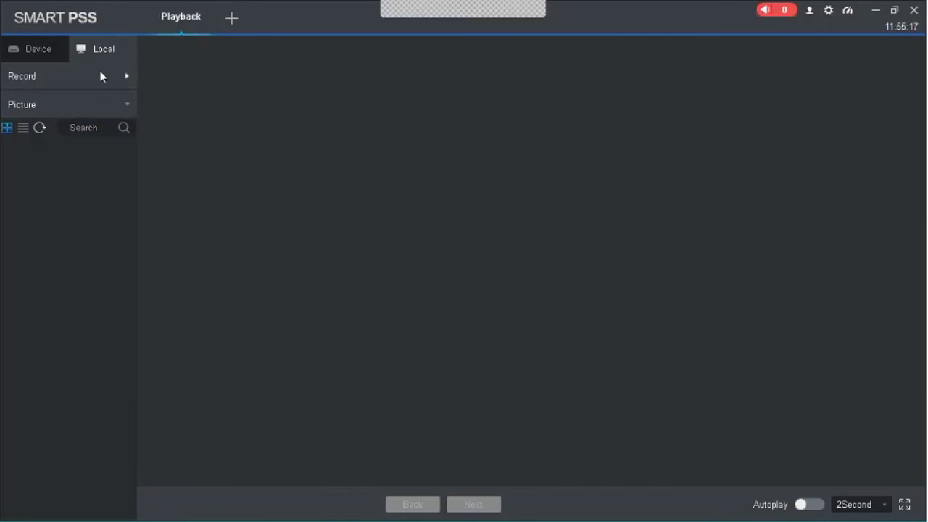
pyautogui.click(124, 81)
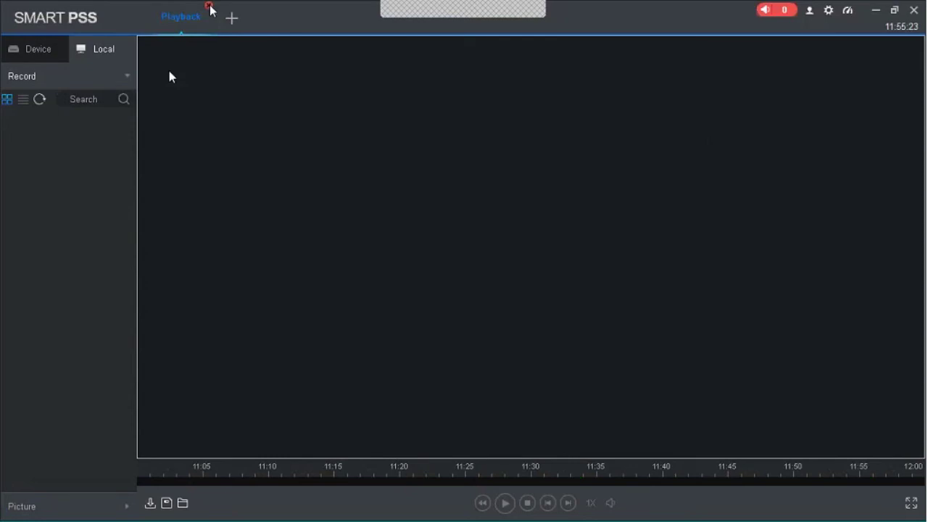
# Close the Playback page and open the PC-NVR configuration in its place.
pyautogui.click(231, 18)
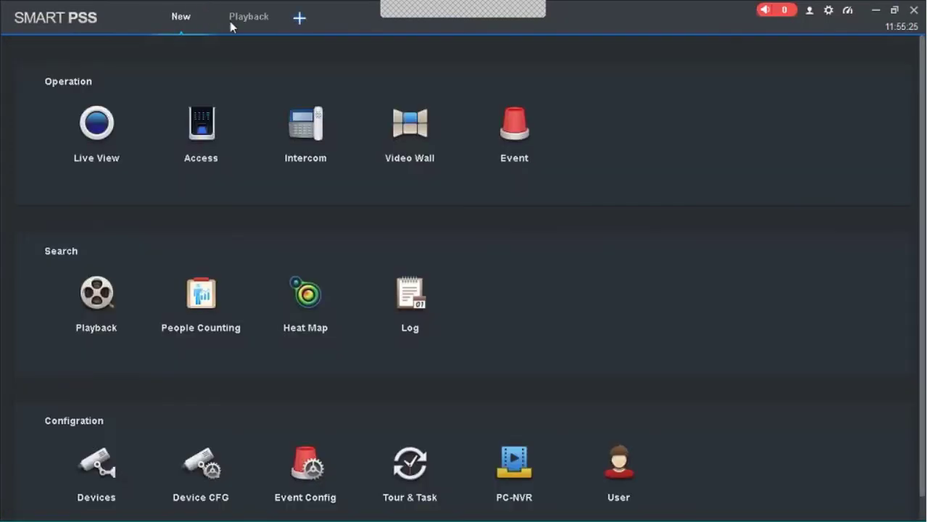
pyautogui.click(274, 6)
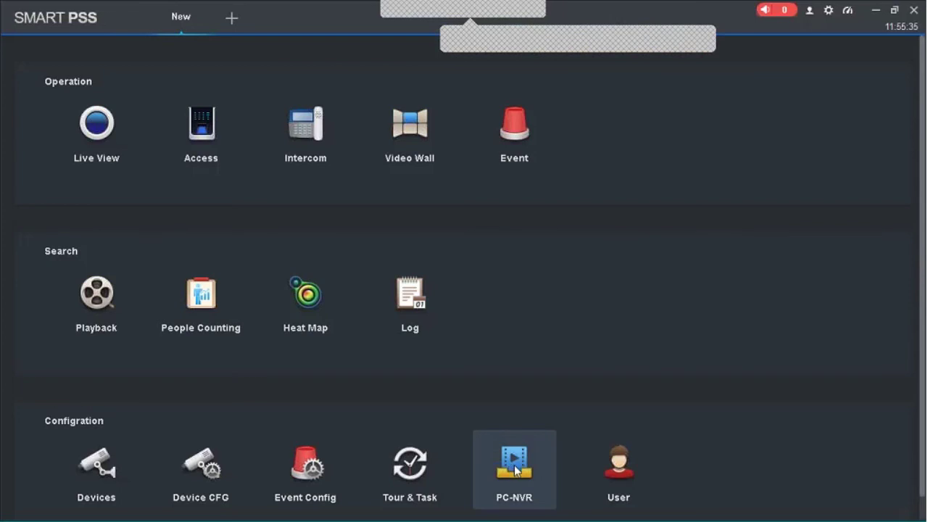
pyautogui.click(515, 470)
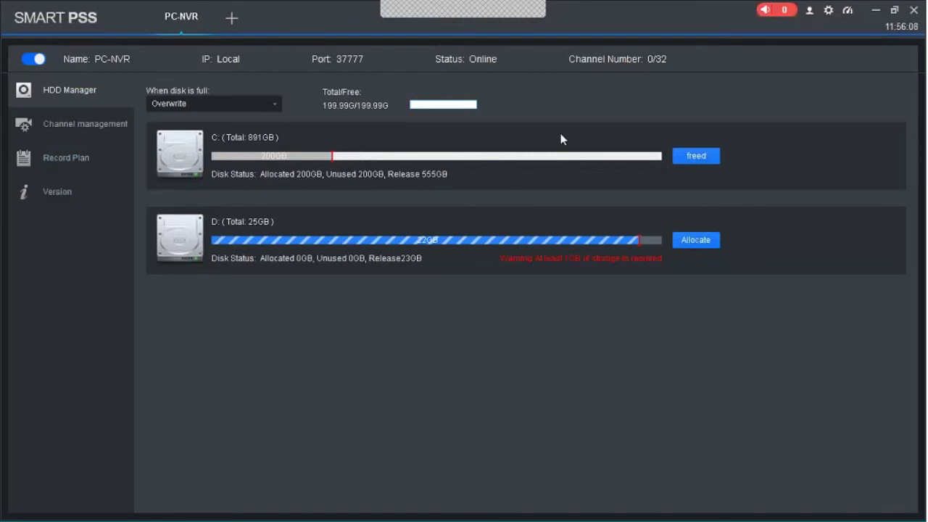
# Free the recording space allocated on drive C:, accepting the PC-NVR restart and the deletion of all recordings.
pyautogui.click(711, 156)
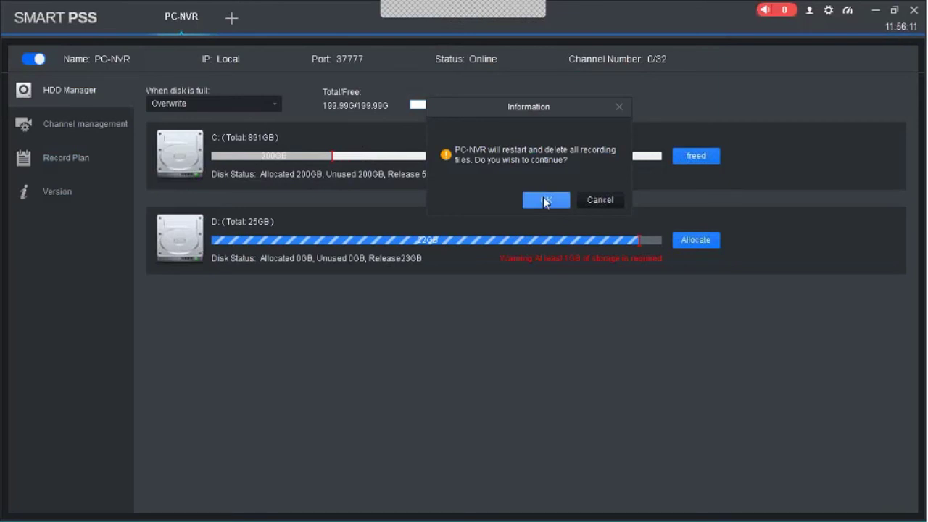
pyautogui.click(544, 198)
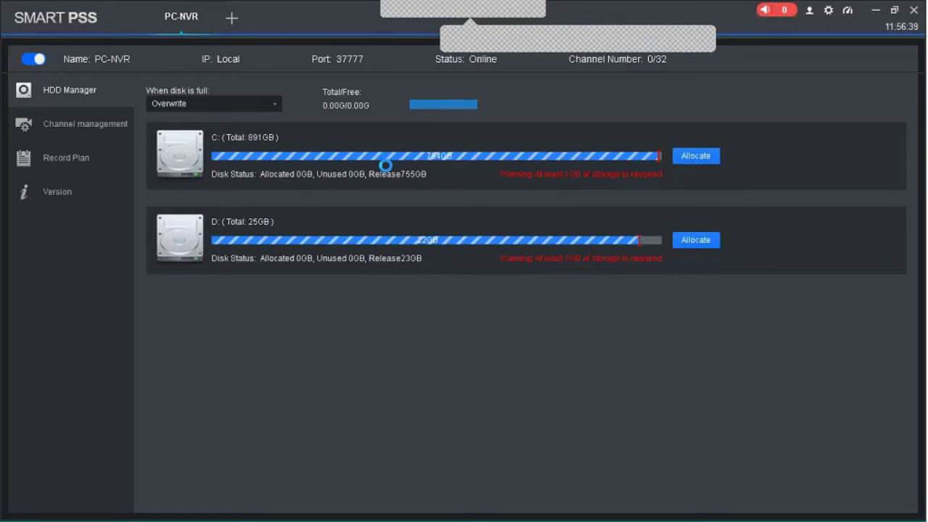
# Try to allocate about 137 GB of drive C: for recording, with Overwrite as the action when the disk is full.
pyautogui.moveTo(659, 156); pyautogui.dragTo(295, 156)
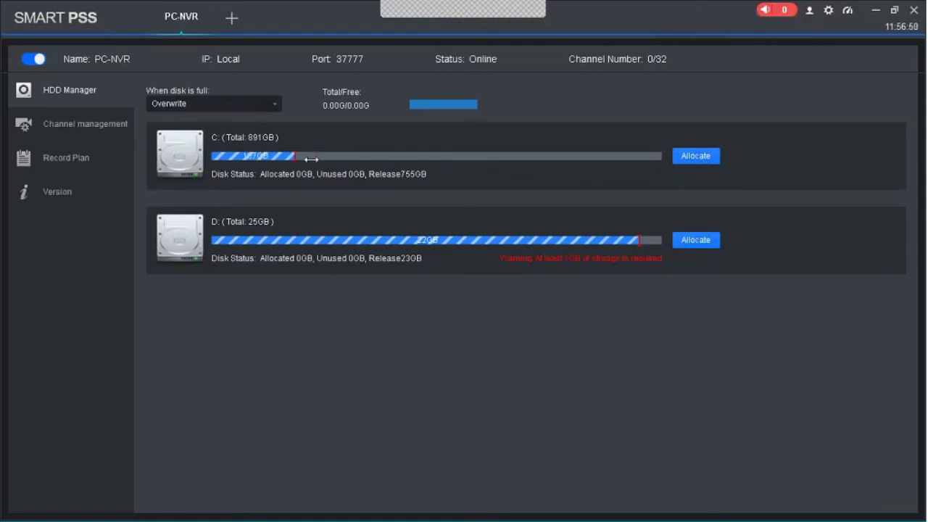
pyautogui.click(692, 160)
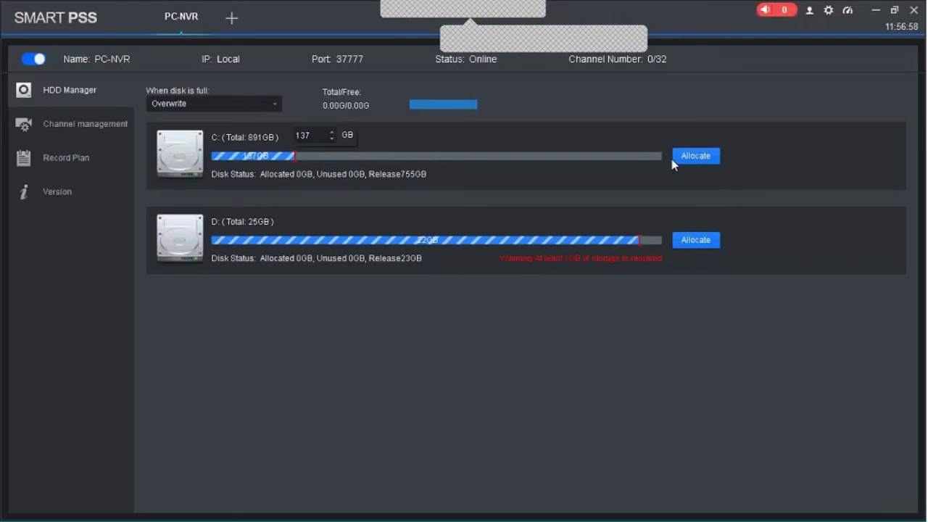
pyautogui.click(263, 106)
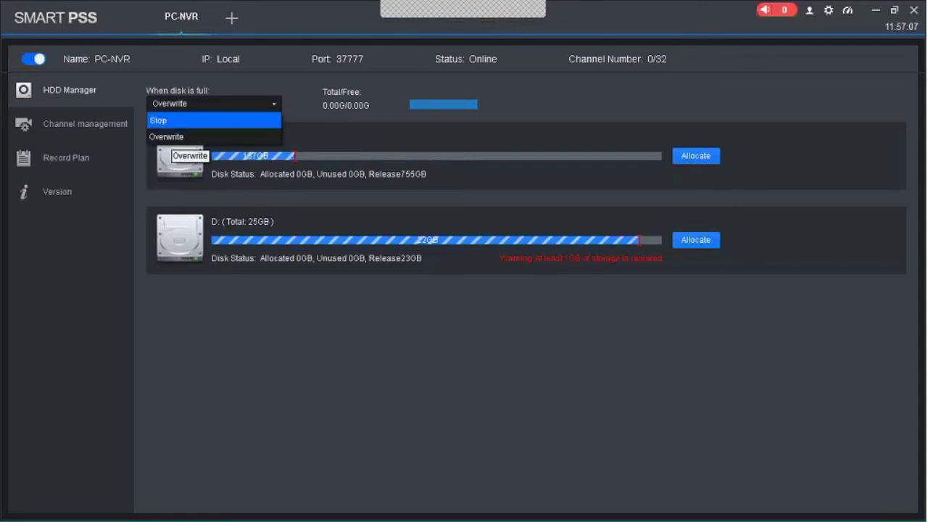
pyautogui.click(171, 136)
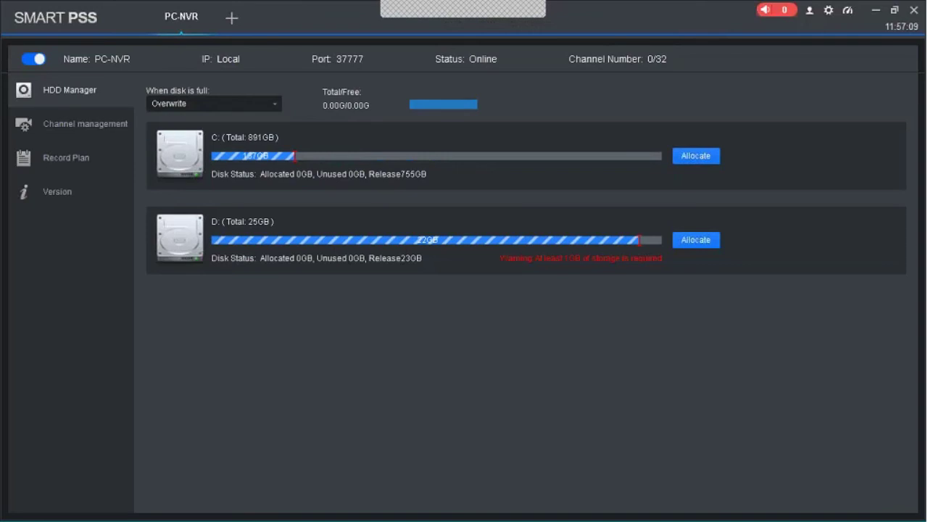
# Add cameras 192.168.2.143 and 192.168.2.144 to the PC-NVR's selected channels.
pyautogui.click(76, 137)
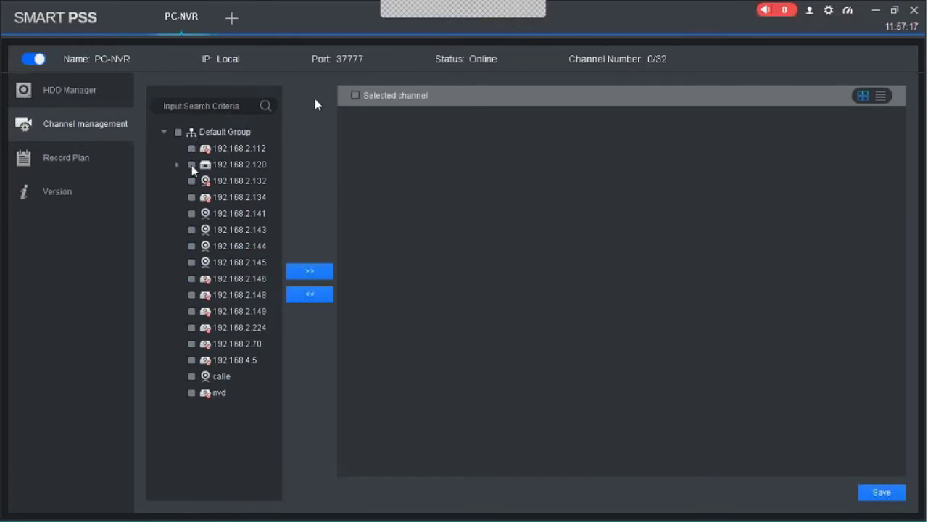
pyautogui.click(193, 231)
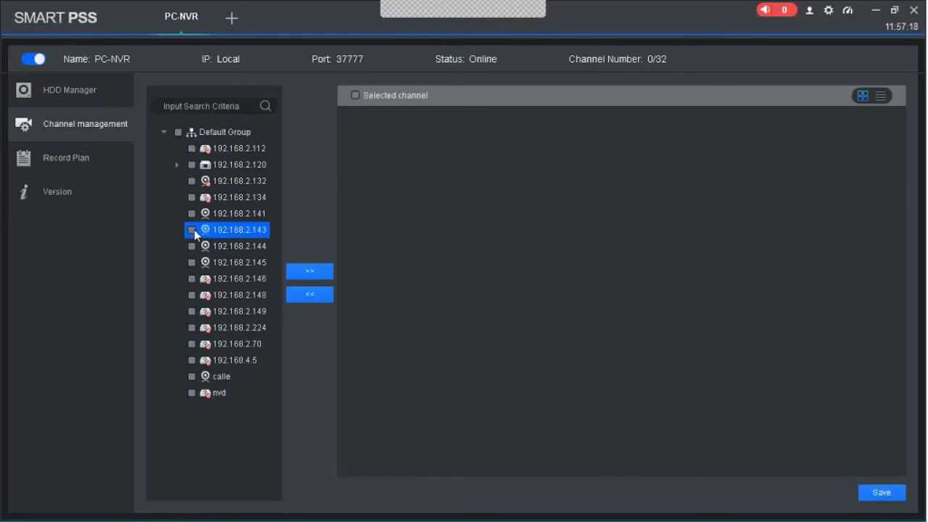
pyautogui.click(193, 246)
pyautogui.click(307, 272)
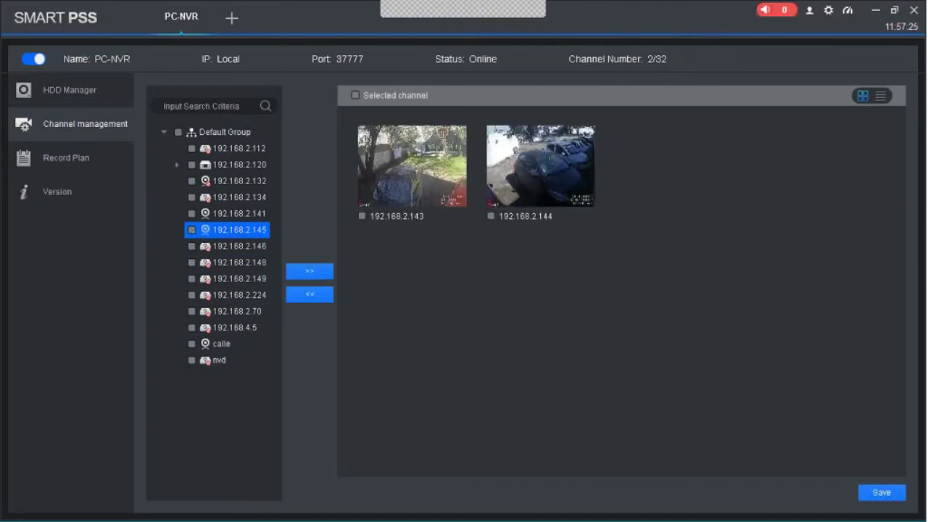
# Review the PC-NVR's weekly record plan, disk allocation and channel assignment.
pyautogui.click(53, 153)
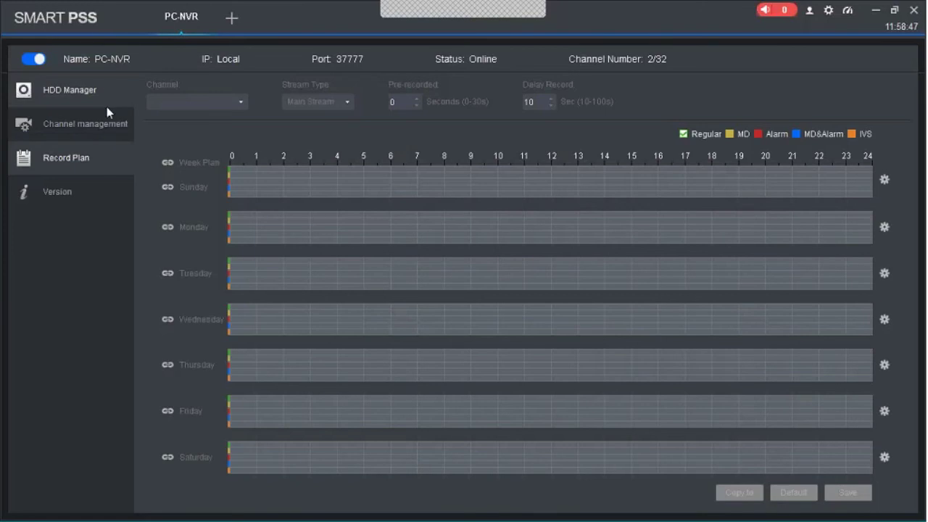
pyautogui.click(90, 90)
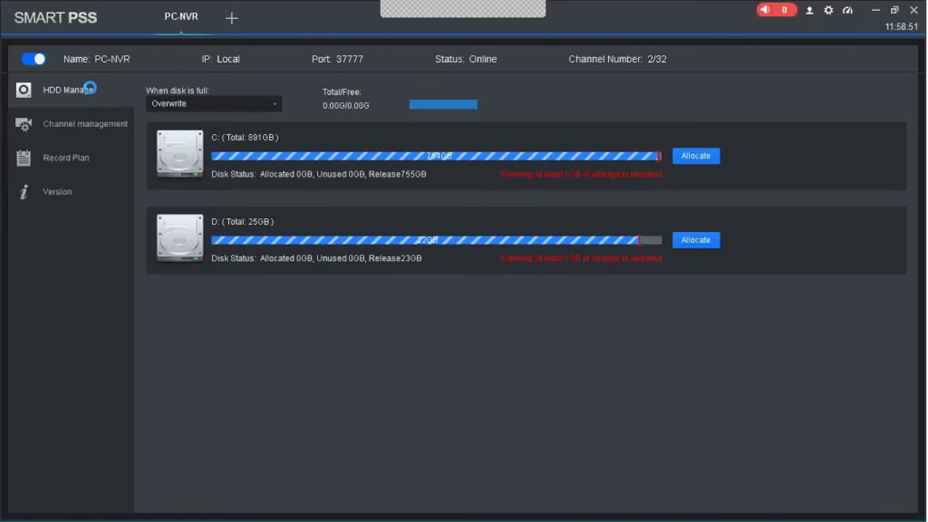
pyautogui.click(98, 121)
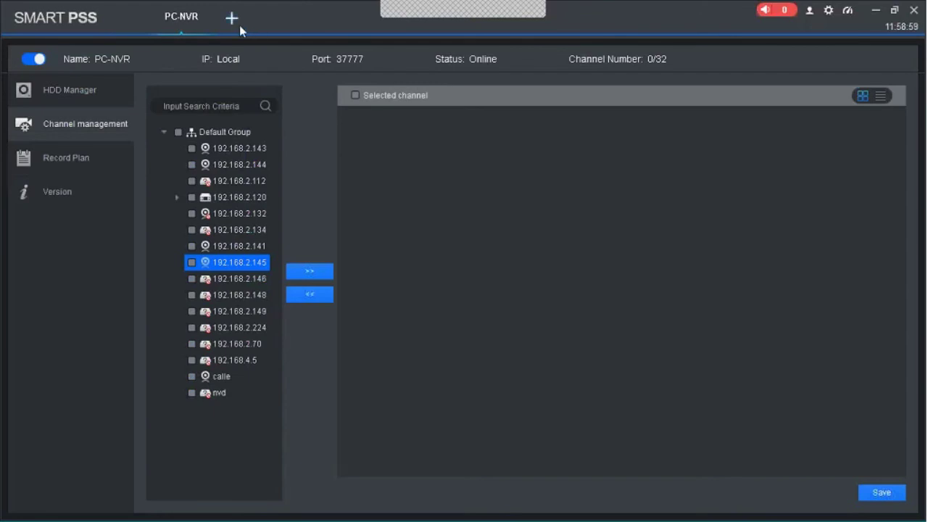
# Close the PC-NVR page and start an automatic search for network devices from the Devices manager.
pyautogui.click(208, 7)
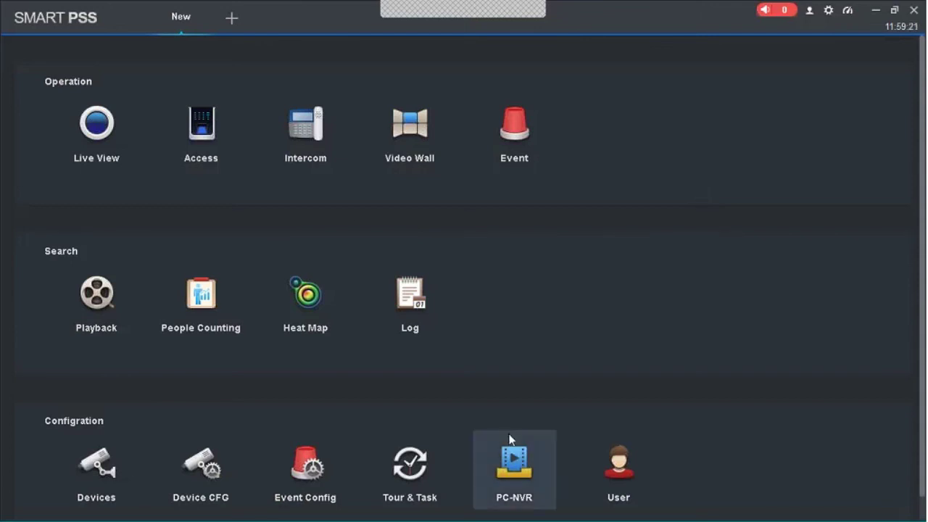
pyautogui.click(96, 468)
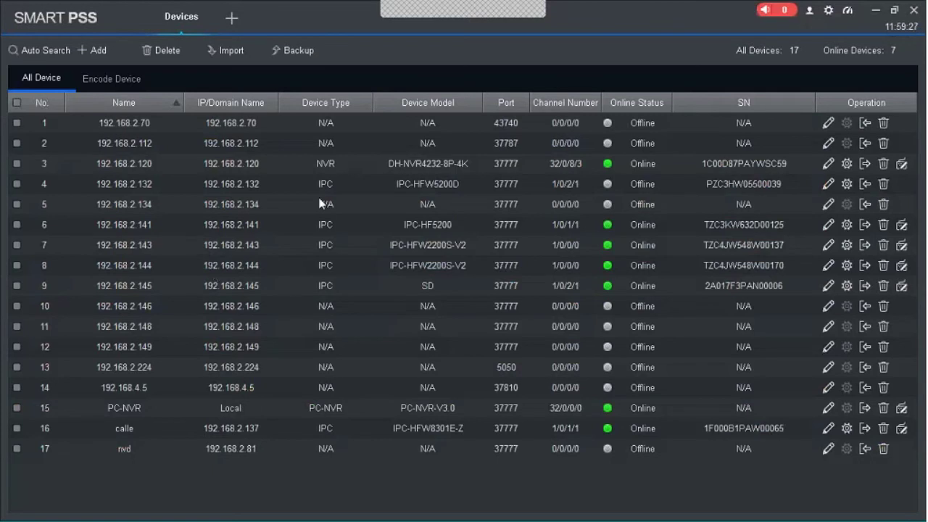
pyautogui.click(69, 50)
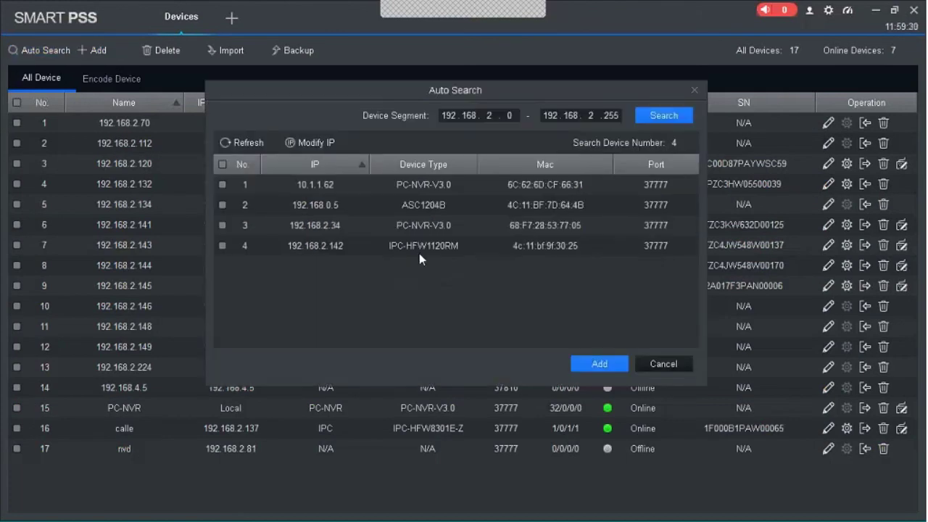
# Close the Auto Search results without adding any device and select device 192.168.2.146 in the device list.
pyautogui.click(660, 360)
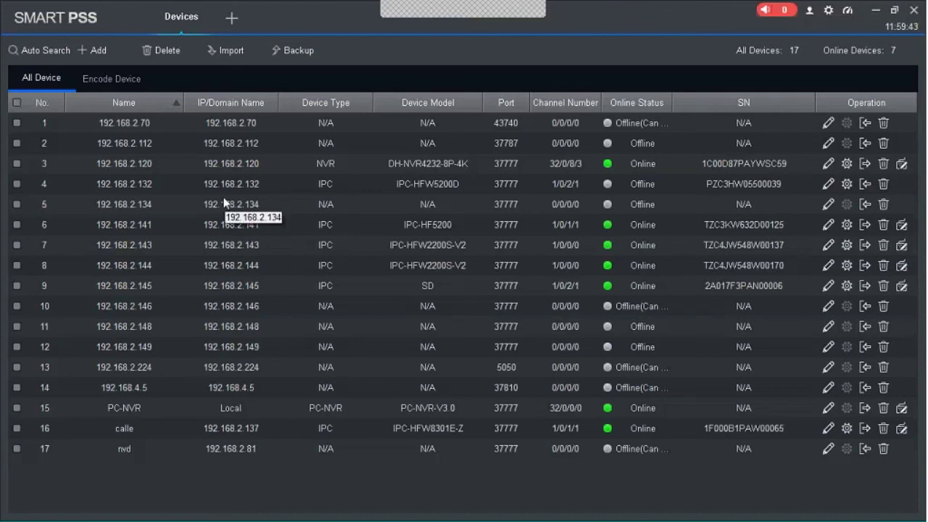
pyautogui.click(149, 312)
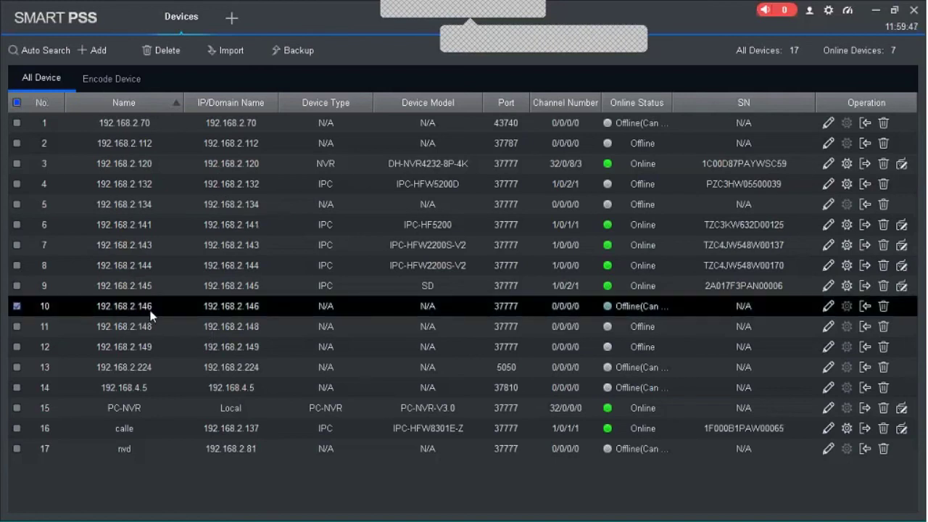
pyautogui.click(398, 172)
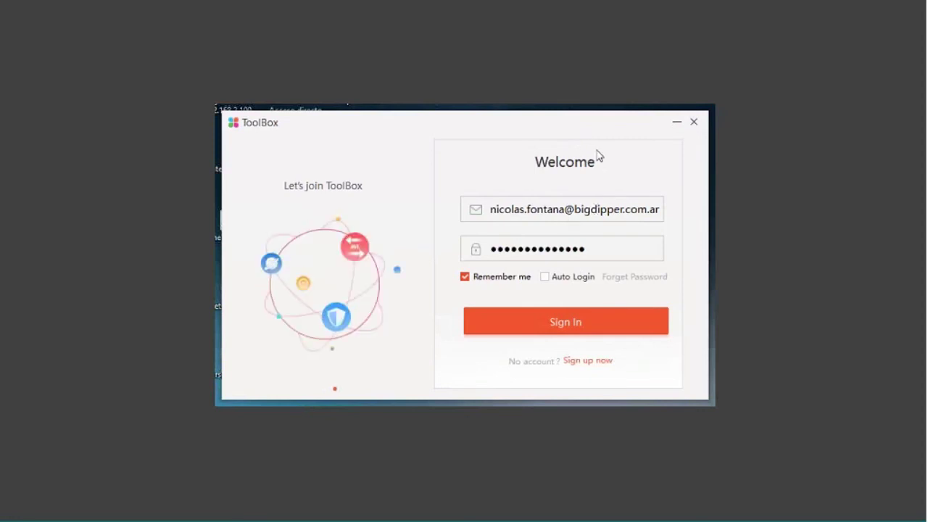
# Switch to ToolBox and sign in with the remembered account e-mail and password.
pyautogui.moveTo(586, 131); pyautogui.dragTo(579, 114)
pyautogui.moveTo(497, 192); pyautogui.dragTo(750, 211)
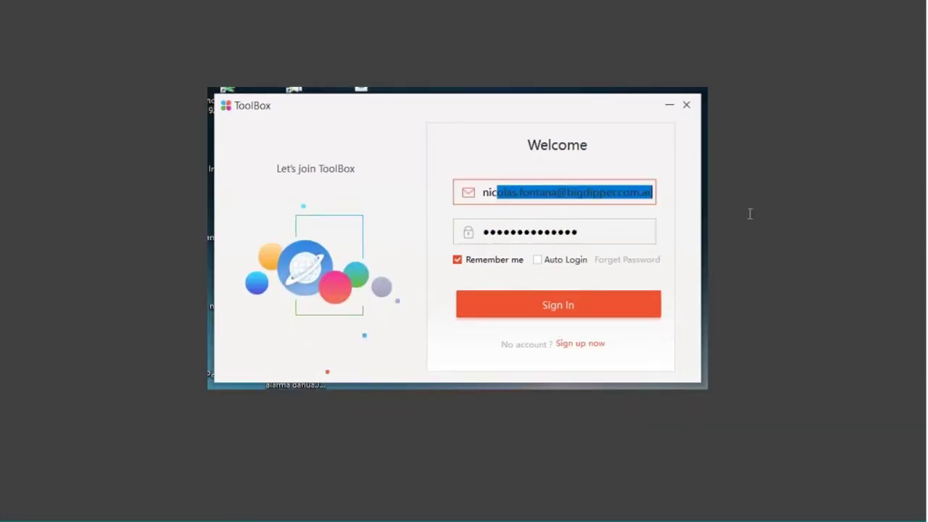
pyautogui.click(590, 225)
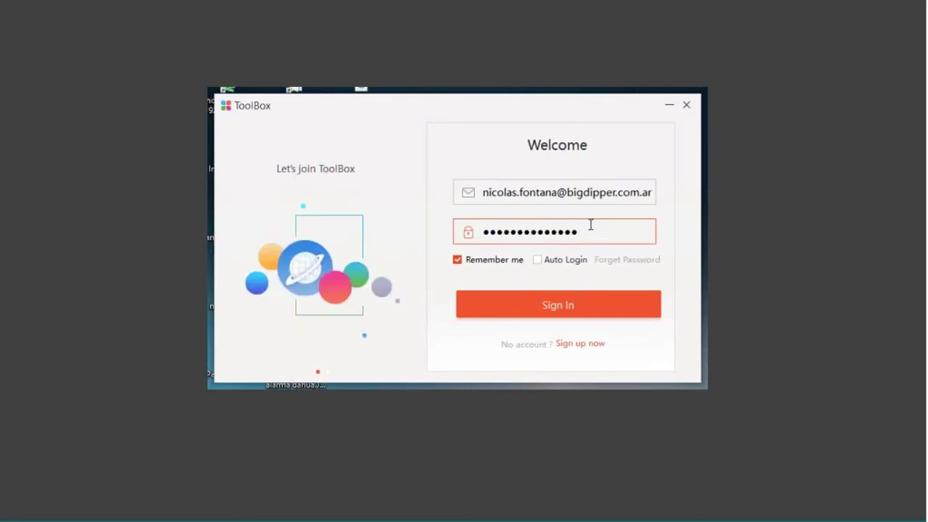
pyautogui.click(547, 300)
pyautogui.click(568, 304)
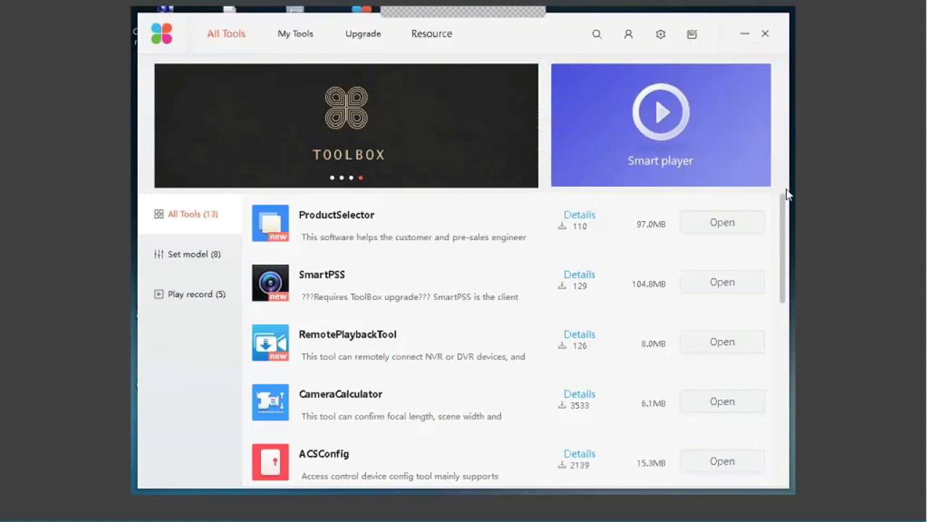
# Open ProductSelector from the ToolBox tools and look through its product categories, keeping Network Camera as the category.
pyautogui.moveTo(784, 211)
pyautogui.mouseDown()
pyautogui.moveTo(781, 225)
pyautogui.moveTo(782, 209)
pyautogui.mouseUp()
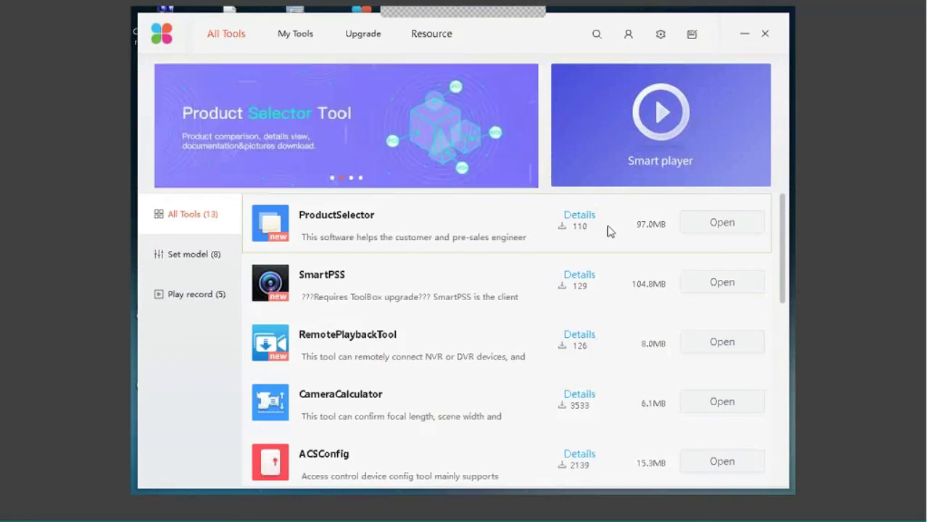
pyautogui.click(715, 227)
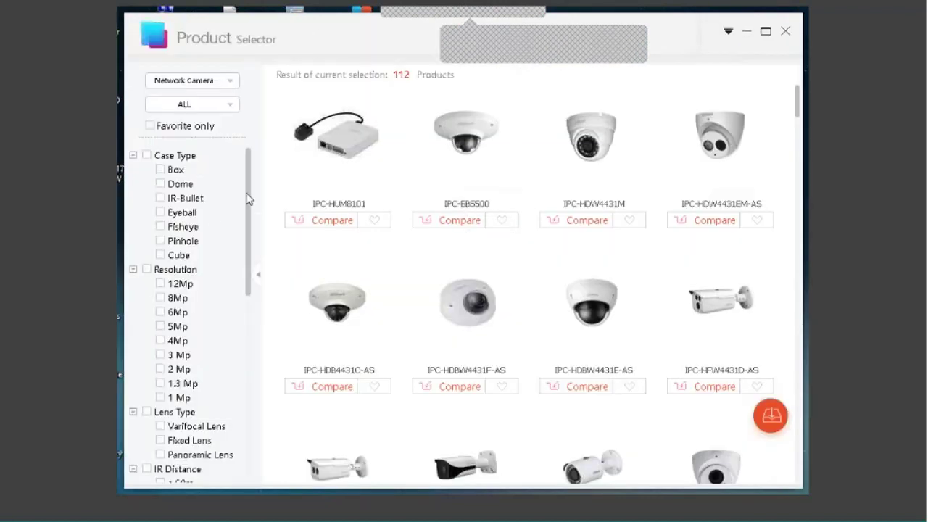
pyautogui.click(229, 81)
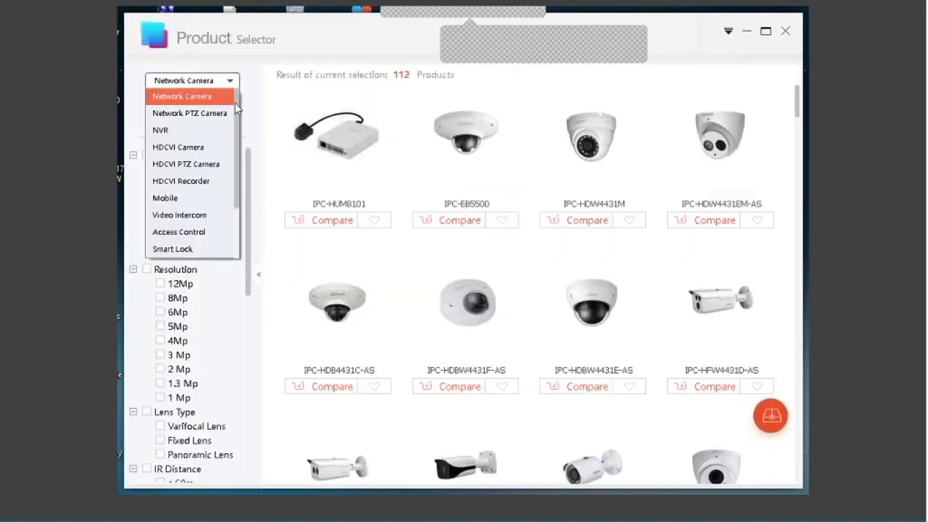
pyautogui.scroll(-1, 235, 102)
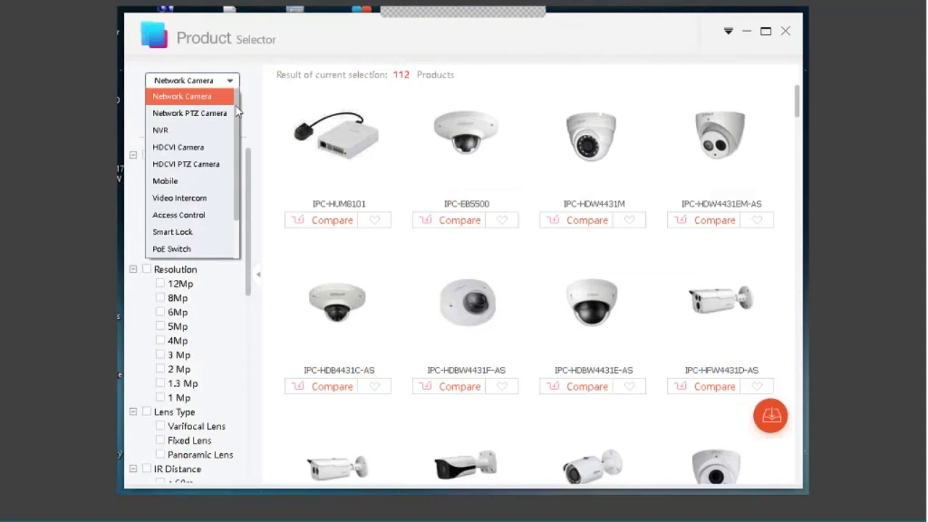
pyautogui.moveTo(237, 125); pyautogui.dragTo(235, 154)
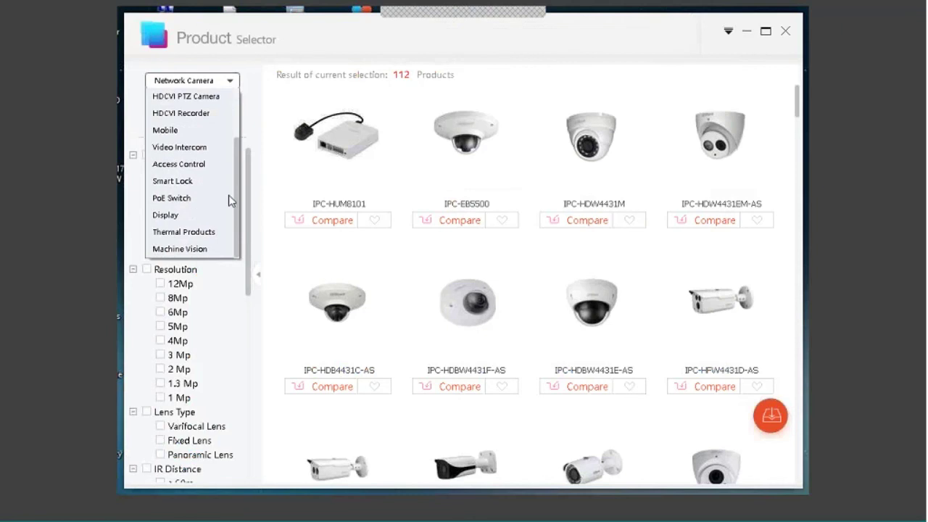
pyautogui.scroll(4, 227, 117)
pyautogui.click(264, 207)
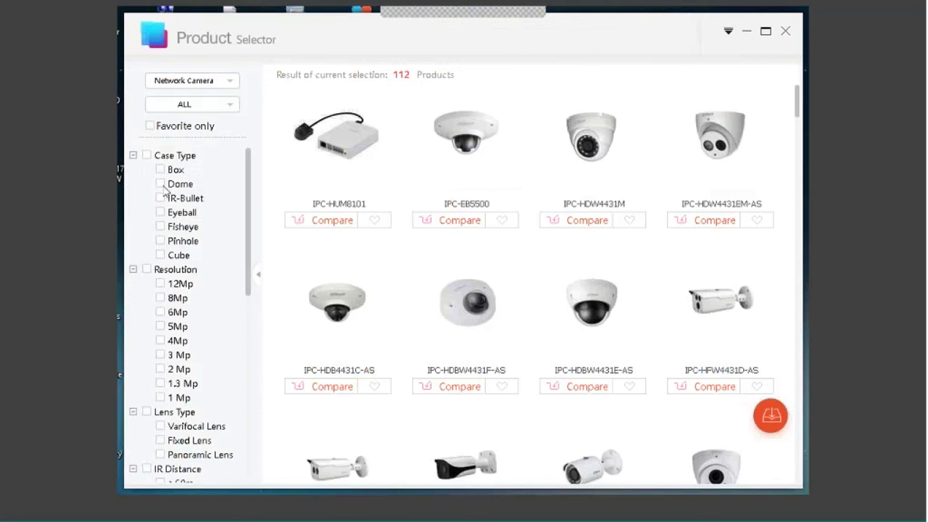
# Filter the network cameras by Dome case type and resolutions of 3 Mp, 4 Mp and 5 Mp.
pyautogui.doubleClick(160, 187)
pyautogui.click(166, 186)
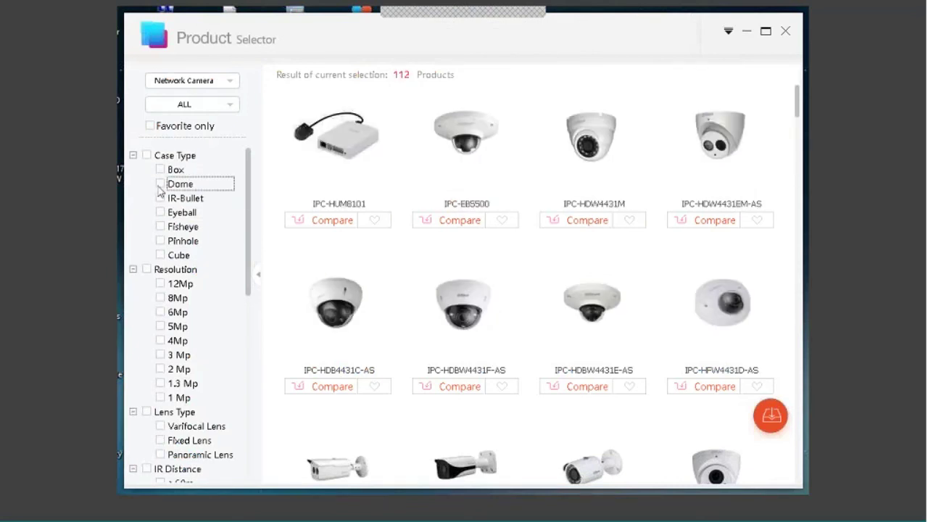
pyautogui.click(160, 341)
pyautogui.click(161, 355)
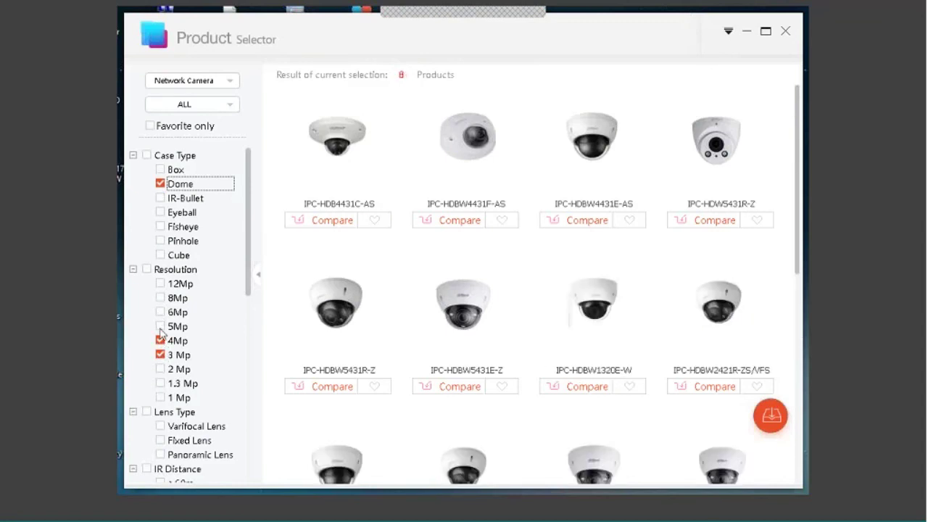
pyautogui.click(160, 326)
# Narrow the dome cameras to models with H.265 support and 120dB WDR, and try the Starlight filter.
pyautogui.click(252, 313)
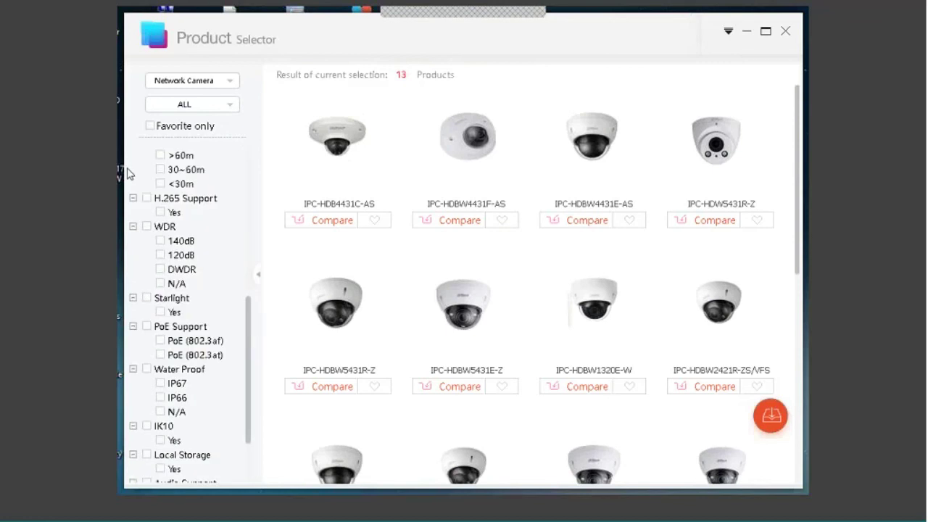
pyautogui.click(161, 212)
pyautogui.click(161, 213)
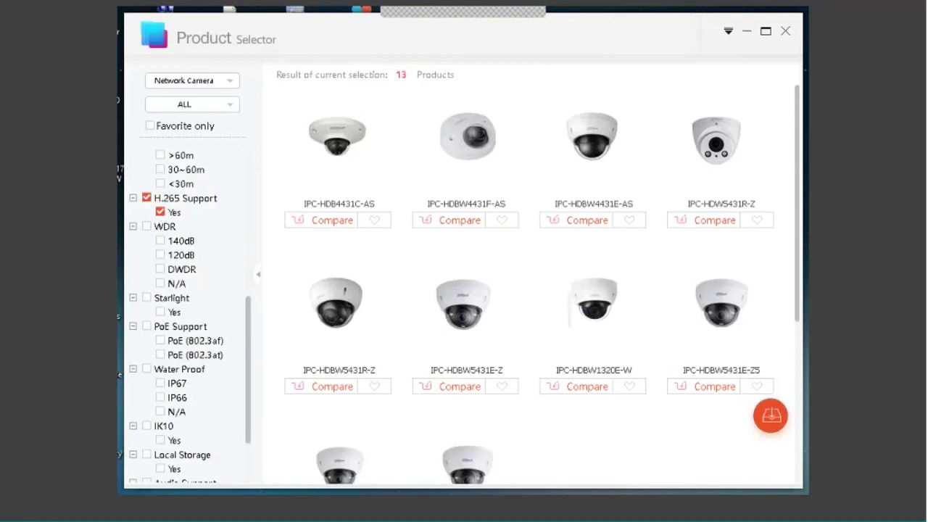
pyautogui.click(160, 255)
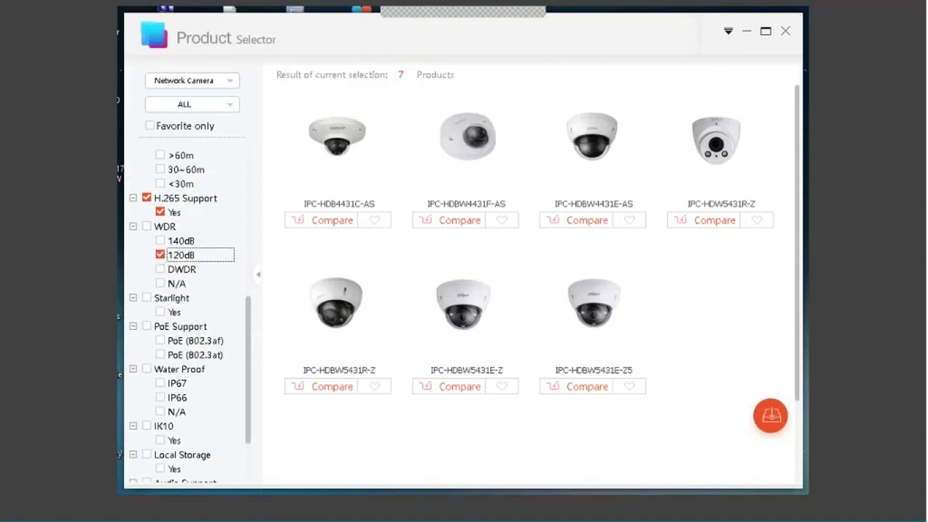
pyautogui.click(163, 312)
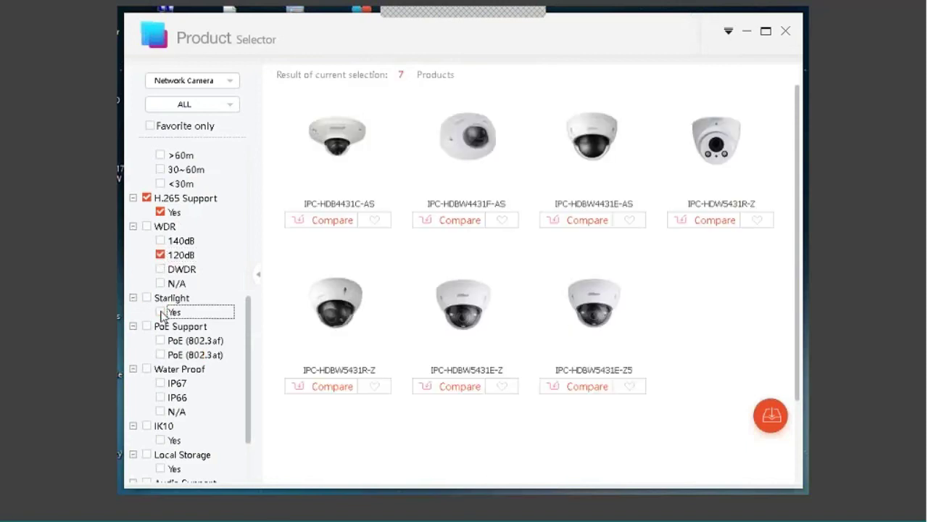
pyautogui.moveTo(250, 369); pyautogui.dragTo(255, 196)
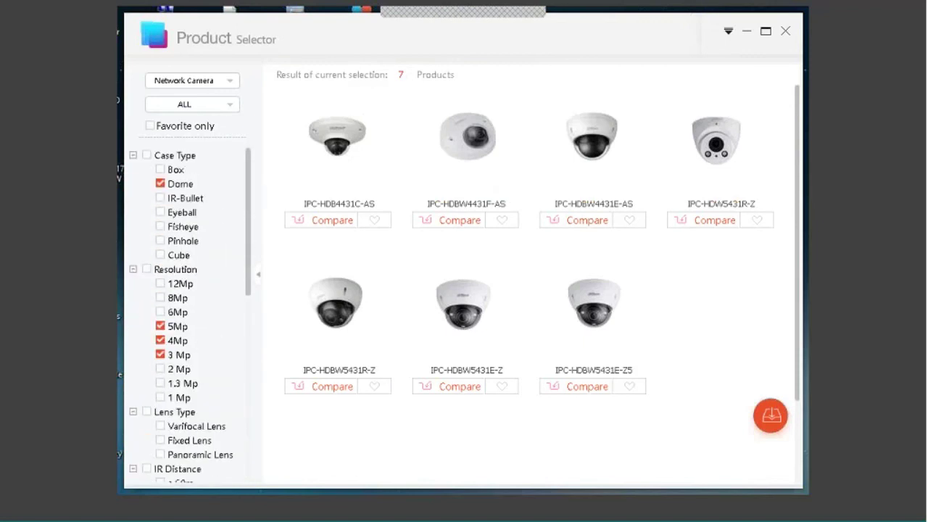
# Change the product category to NVR to show the recorders, and close Product Selector.
pyautogui.click(227, 80)
pyautogui.moveTo(227, 179); pyautogui.dragTo(227, 128)
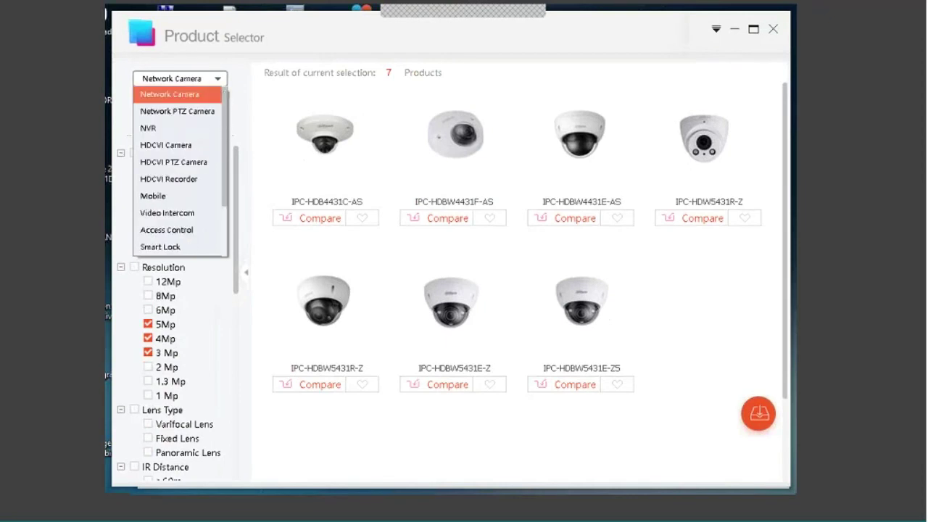
pyautogui.click(214, 95)
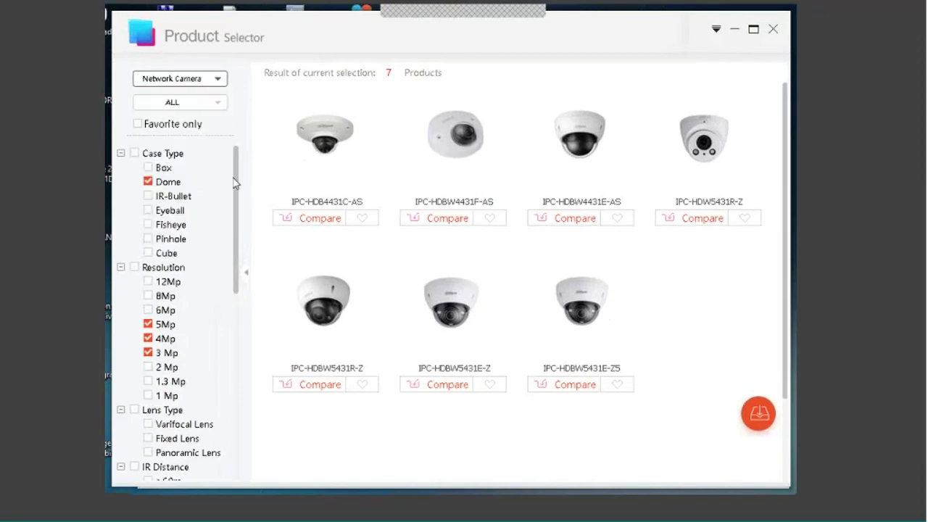
pyautogui.press('Down')
pyautogui.moveTo(239, 175); pyautogui.dragTo(245, 125)
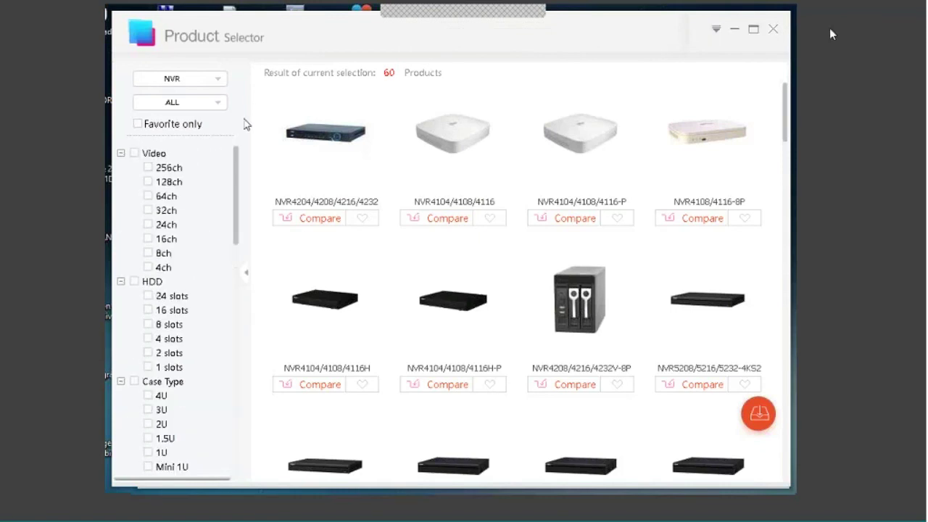
pyautogui.click(774, 29)
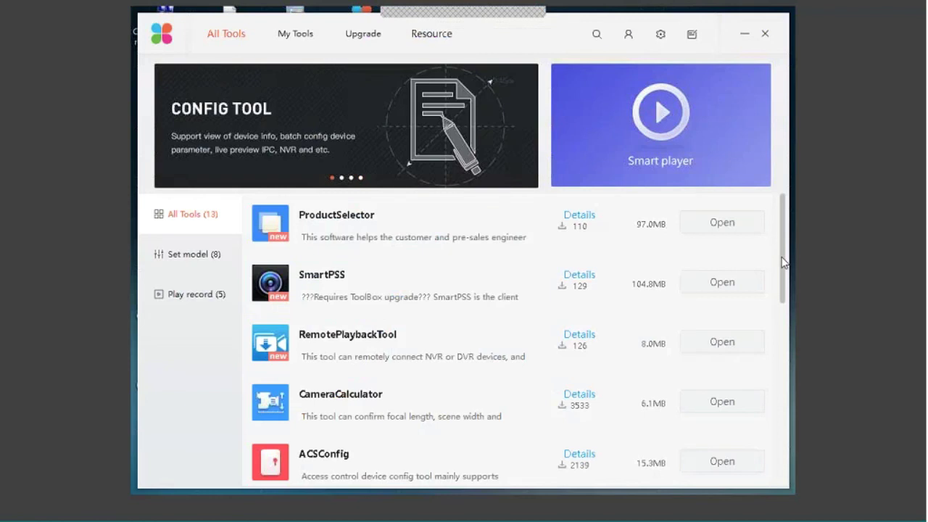
# Open RemotePlaybackTool from the ToolBox tool list and move its window aside.
pyautogui.scroll(-1, 784, 262)
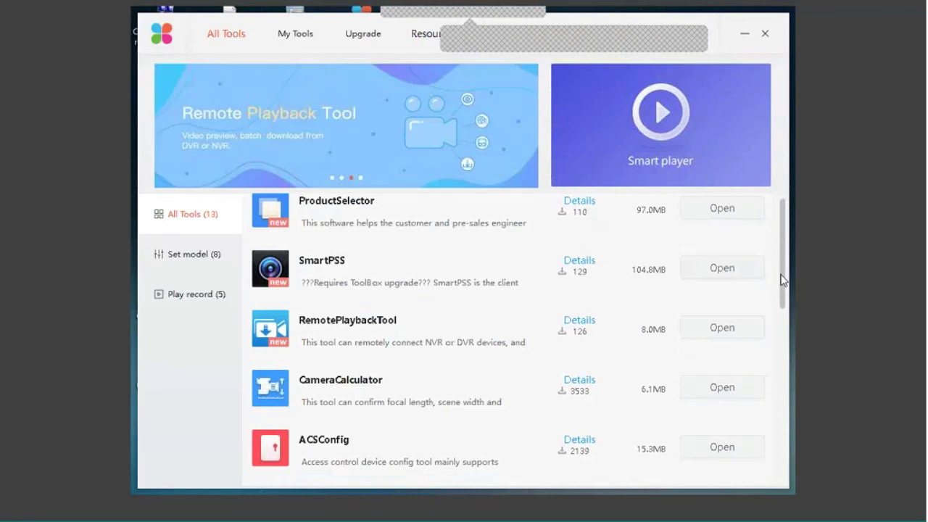
pyautogui.scroll(-2, 783, 276)
pyautogui.scroll(-2, 783, 299)
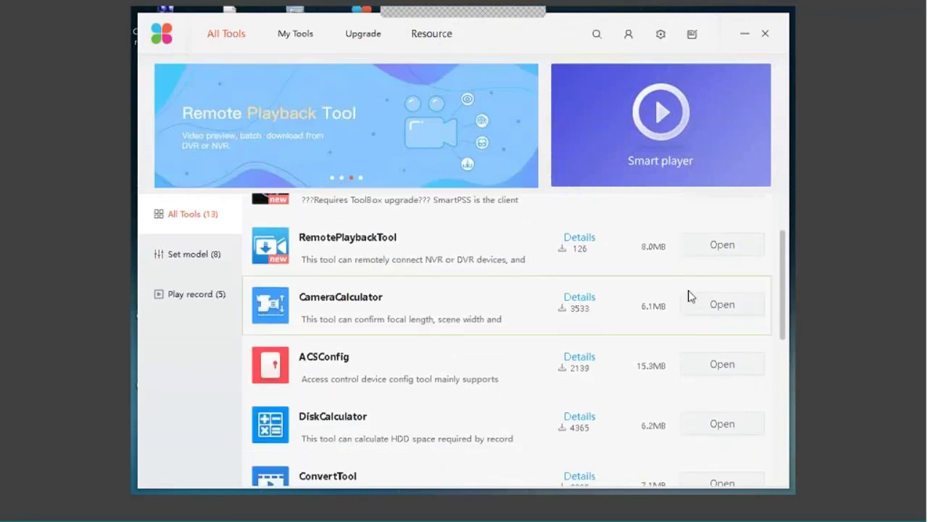
pyautogui.click(722, 246)
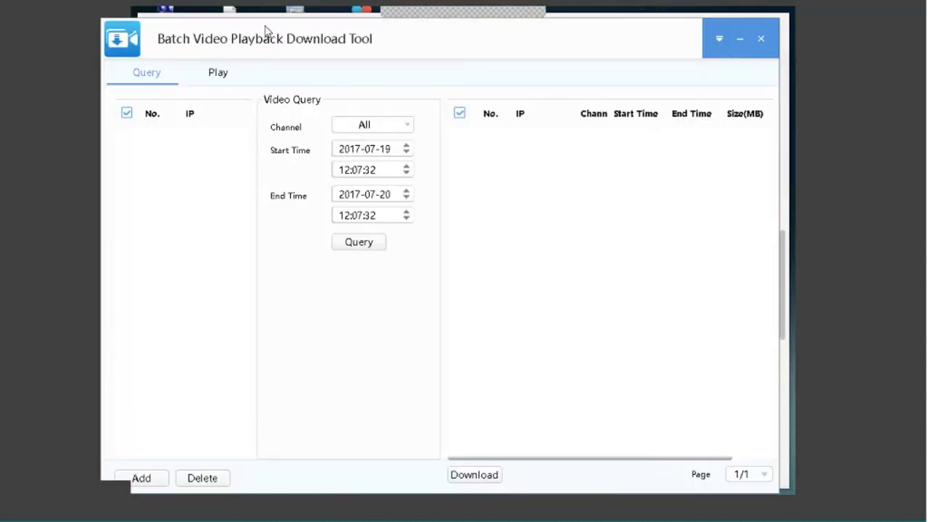
pyautogui.moveTo(265, 31); pyautogui.dragTo(205, 17)
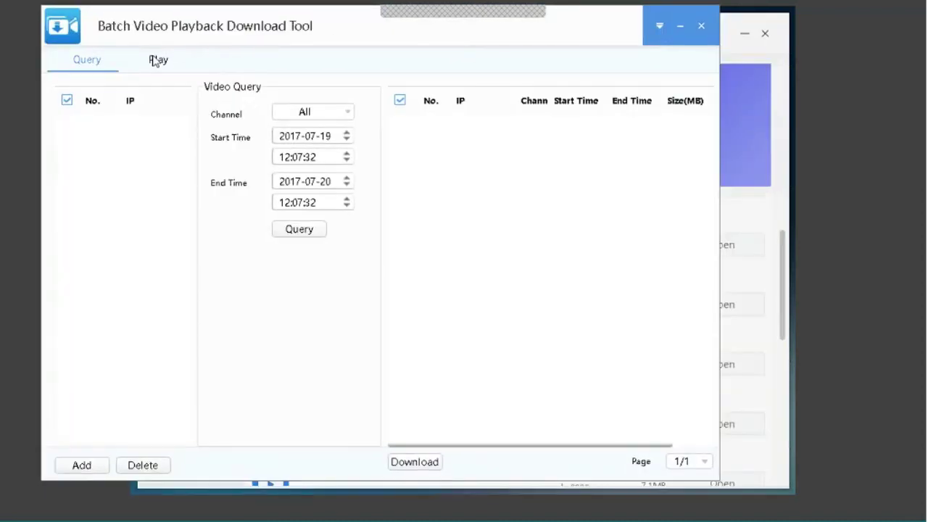
# View the playback tool's Add device form without entering a device, and close the tool.
pyautogui.click(94, 465)
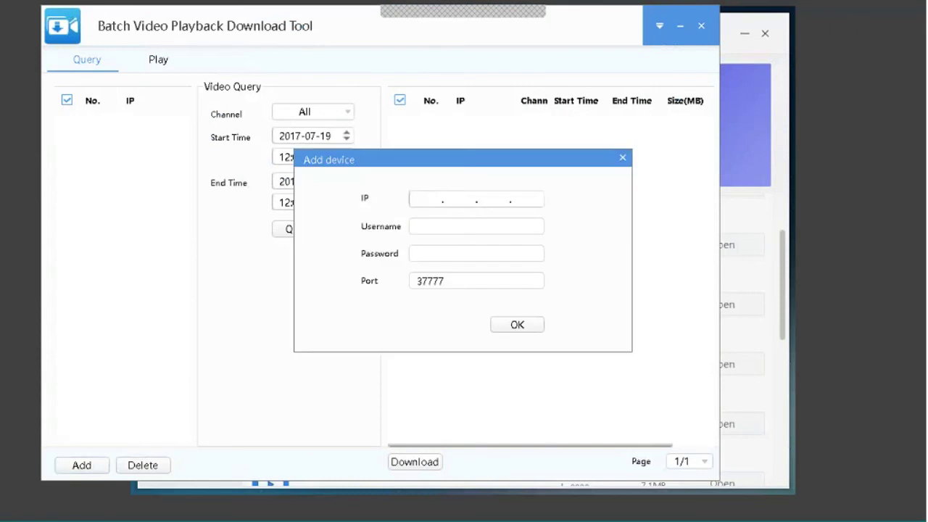
pyautogui.click(623, 158)
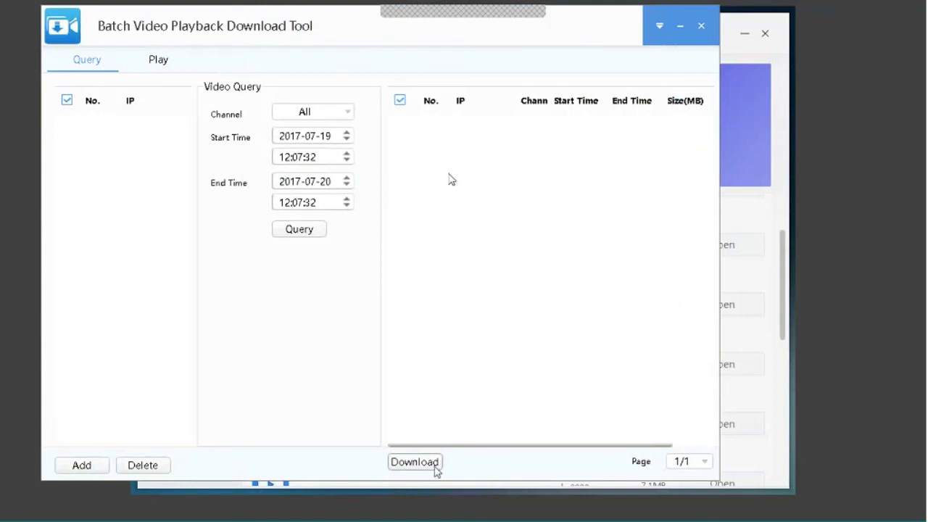
pyautogui.click(701, 27)
pyautogui.click(427, 328)
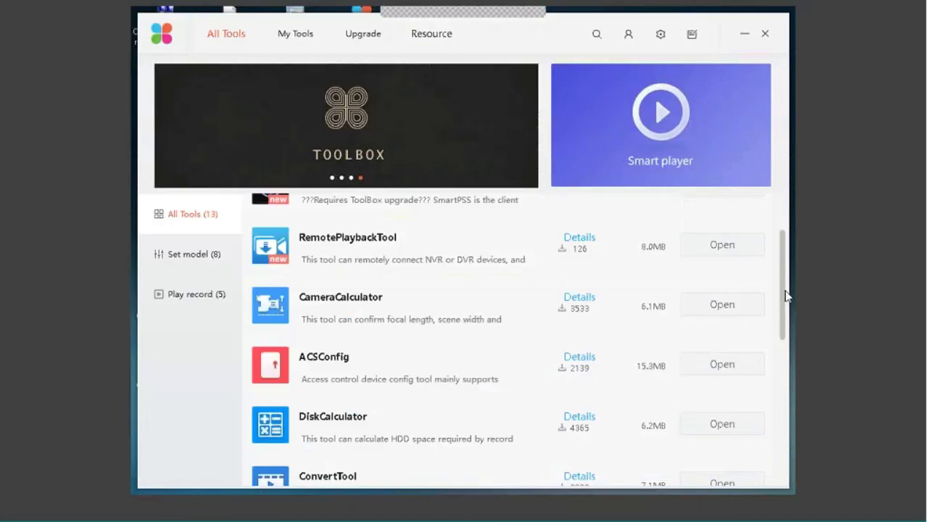
# Open CameraCalculator from ToolBox and examine its width and distance calculation forms.
pyautogui.moveTo(788, 318); pyautogui.dragTo(787, 331)
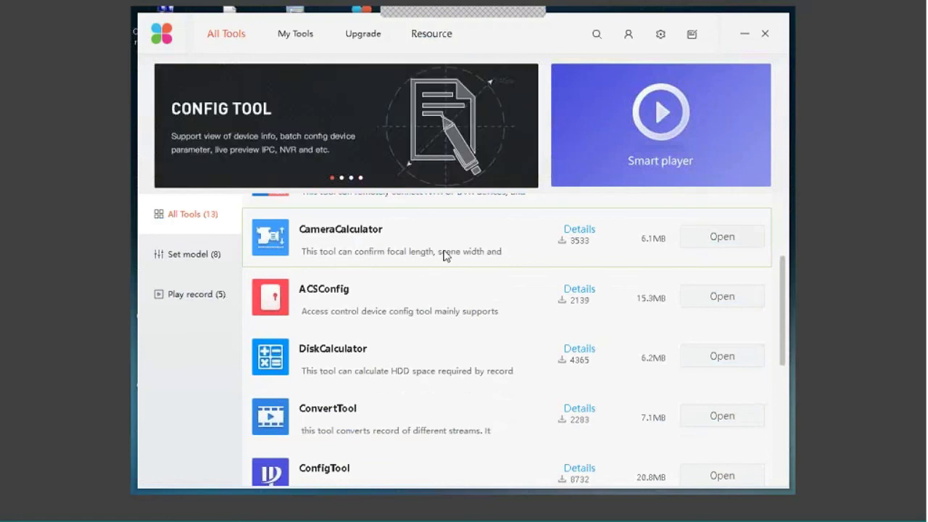
pyautogui.doubleClick(446, 256)
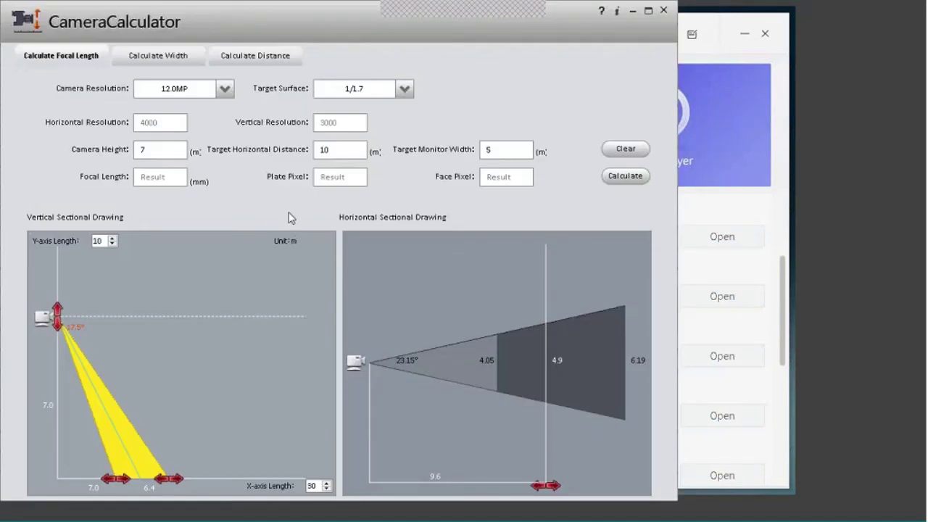
pyautogui.click(146, 63)
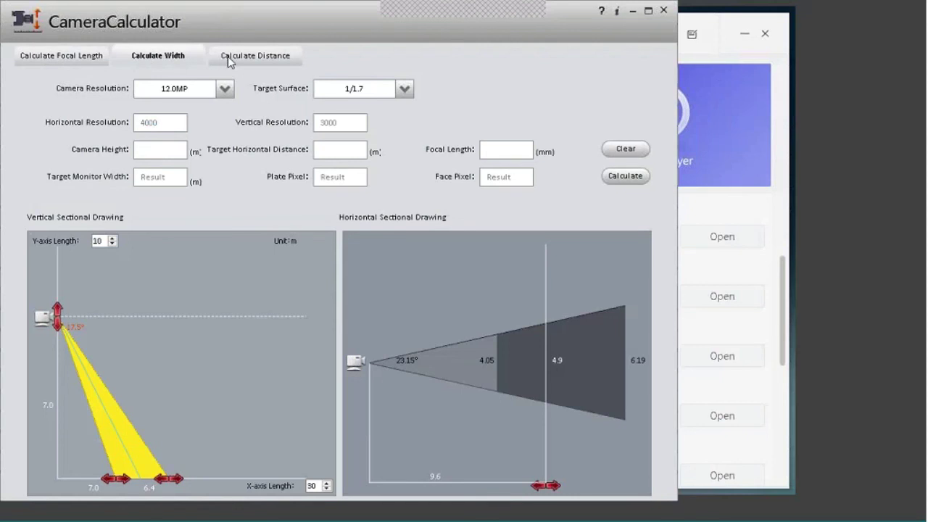
pyautogui.click(229, 62)
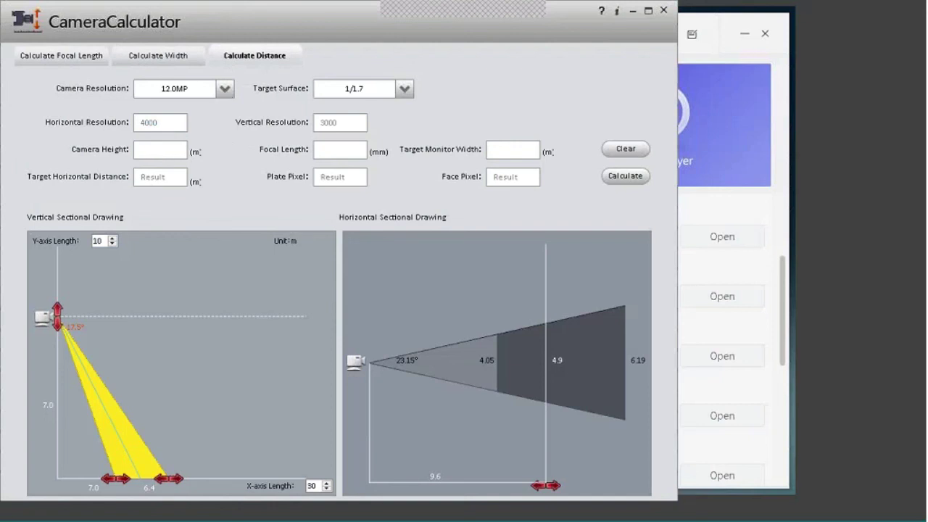
pyautogui.click(164, 58)
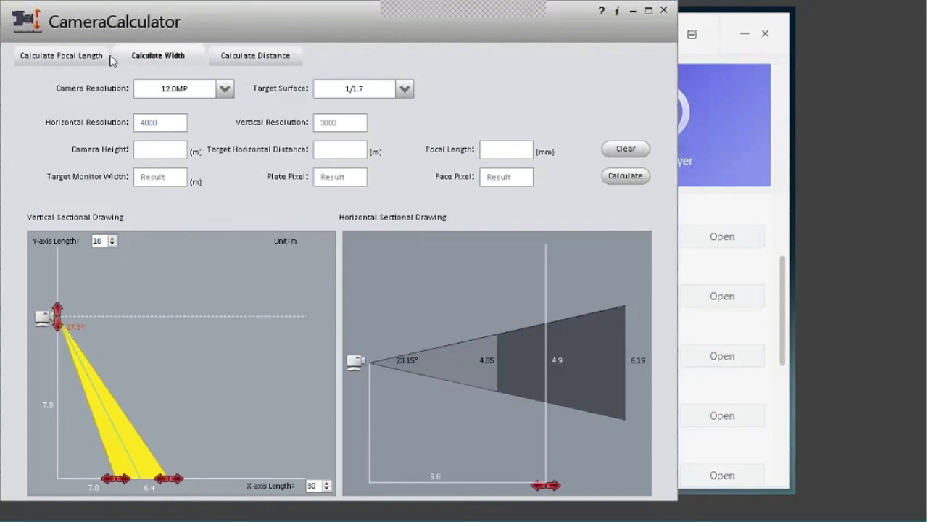
# Calculate the focal length for a 12.0MP camera at 7 m height, 10 m target distance and 5 m monitor width, and close CameraCalculator.
pyautogui.click(96, 61)
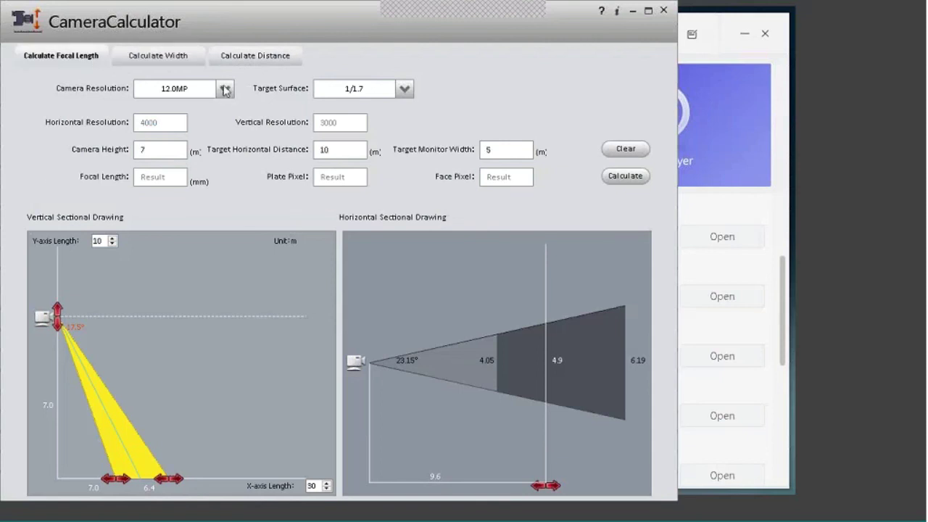
pyautogui.moveTo(58, 314); pyautogui.dragTo(59, 396)
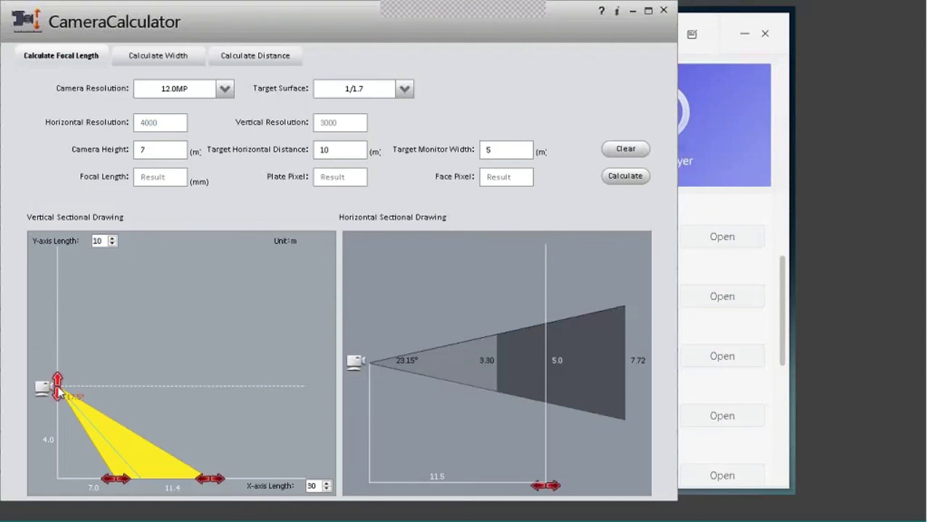
pyautogui.click(225, 88)
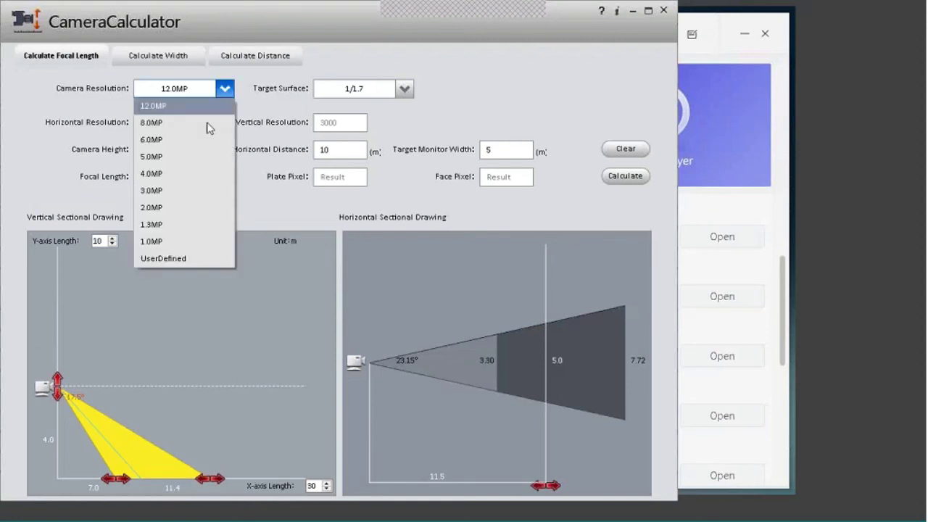
pyautogui.click(262, 221)
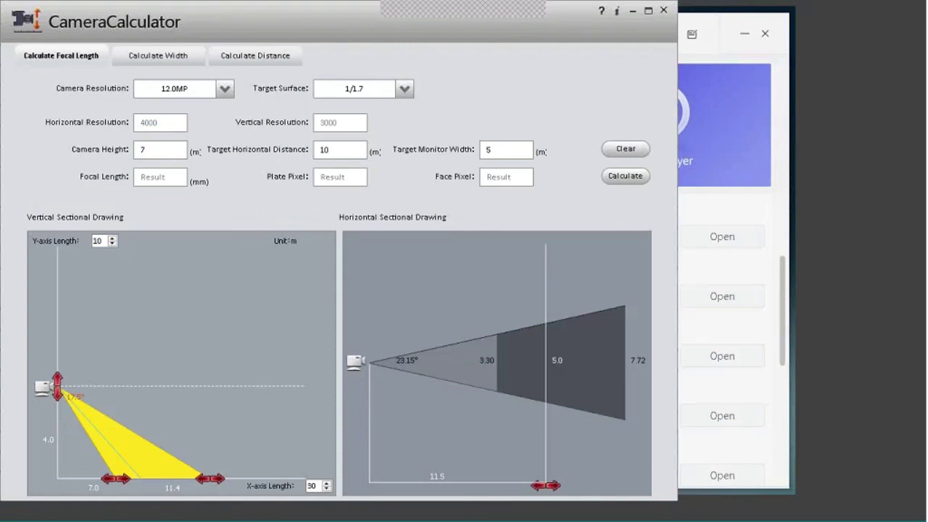
pyautogui.click(631, 180)
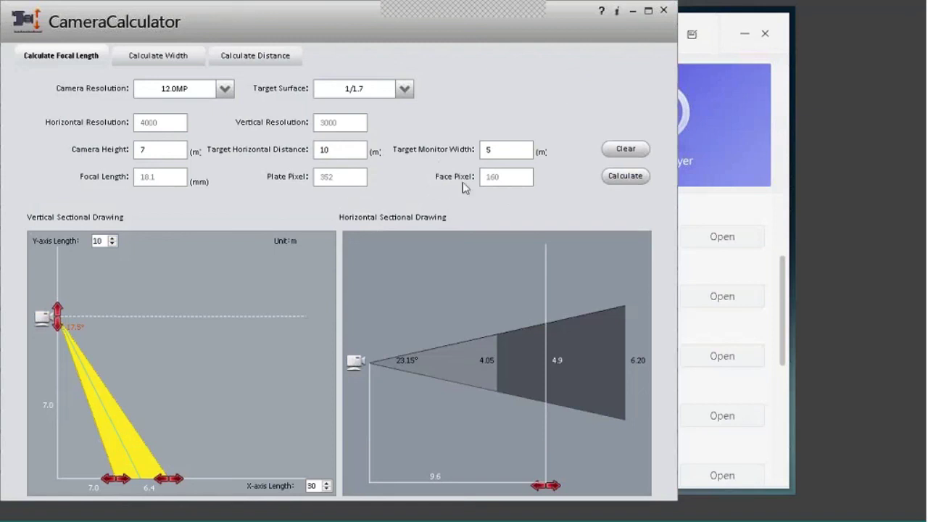
pyautogui.click(664, 10)
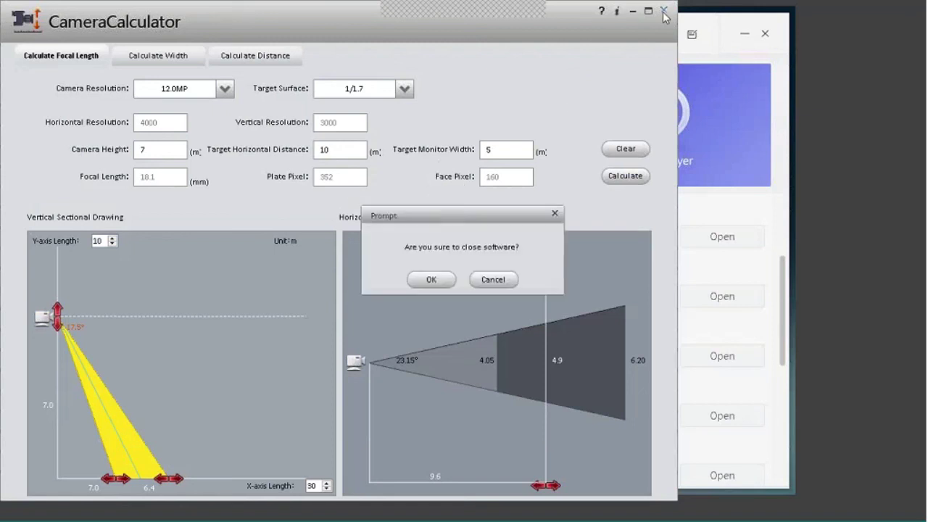
pyautogui.click(428, 282)
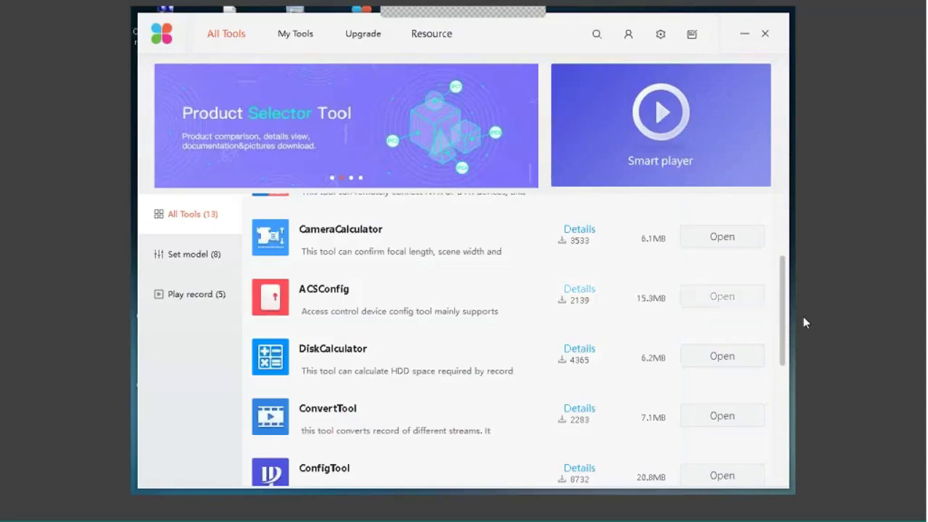
# Open ACSConfig from the ToolBox tool list and view the details of the ASC1204B access controller.
pyautogui.scroll(-1, 784, 322)
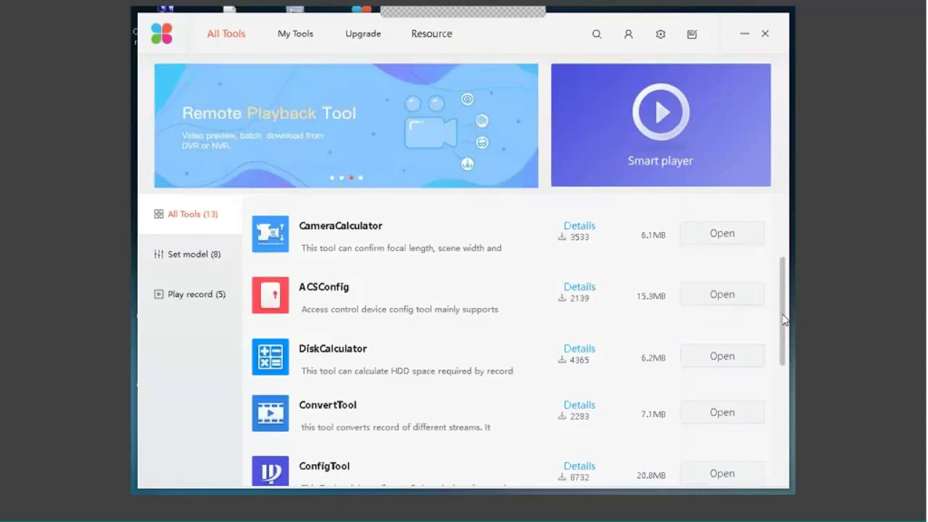
pyautogui.scroll(-1, 785, 326)
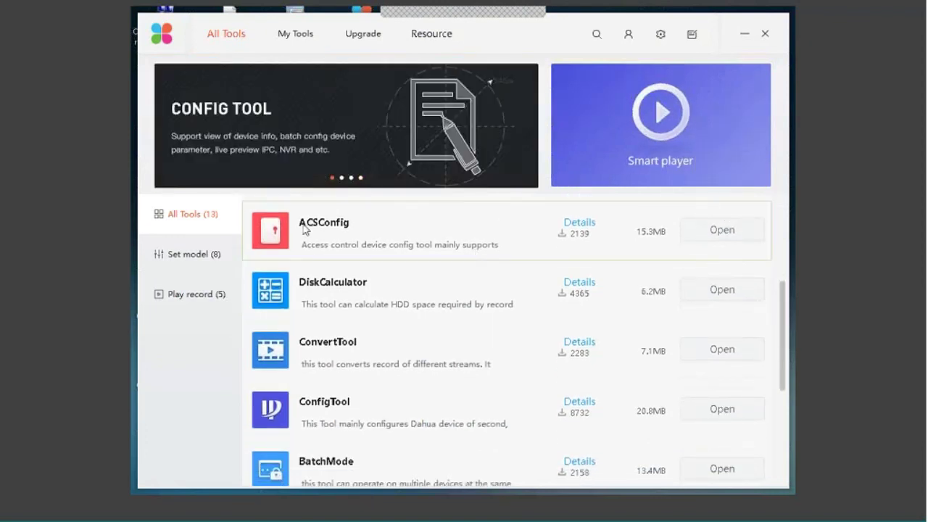
pyautogui.click(724, 232)
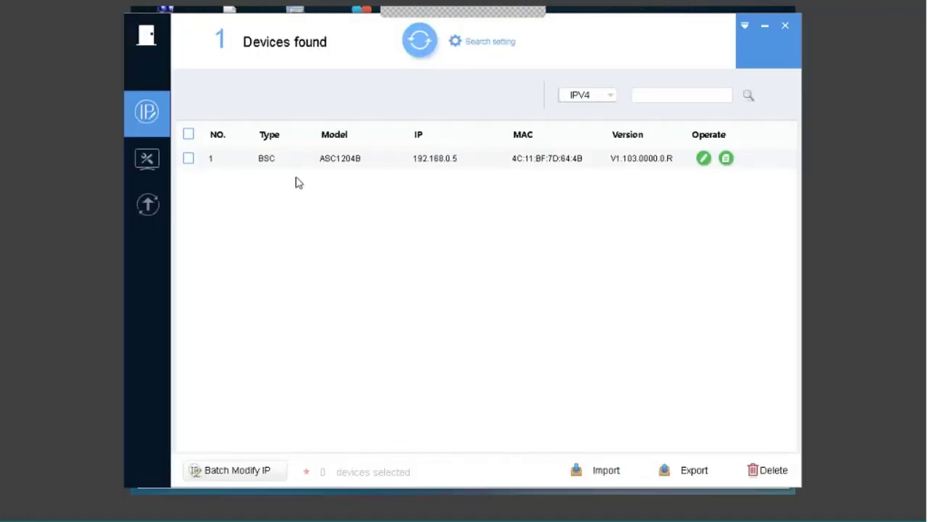
pyautogui.click(339, 164)
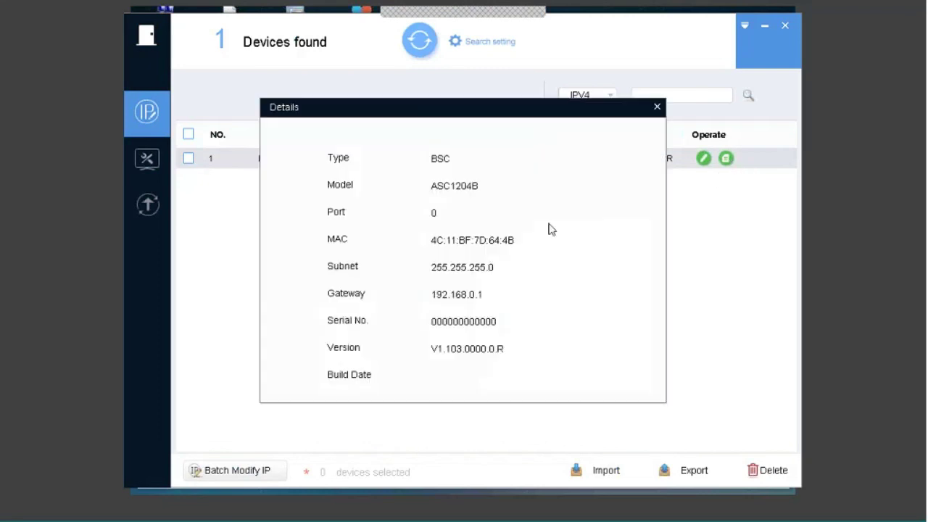
pyautogui.click(657, 107)
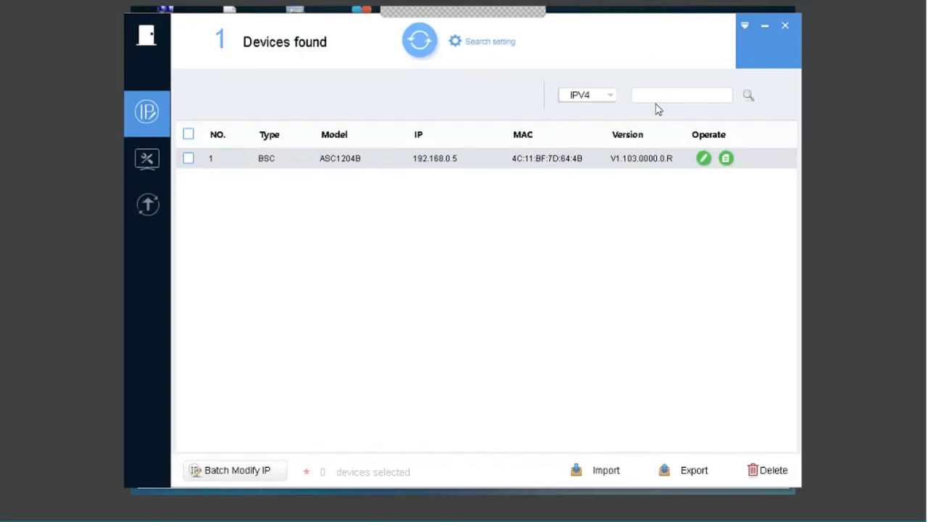
# Examine ACSConfig's timing, reboot, restore and upgrade options without changing the access controller, and close the tool.
pyautogui.click(148, 160)
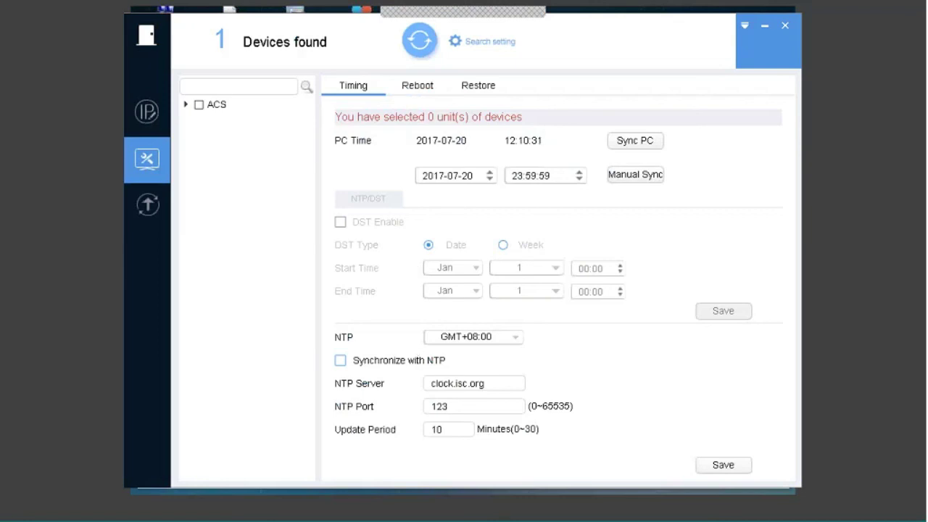
pyautogui.click(418, 86)
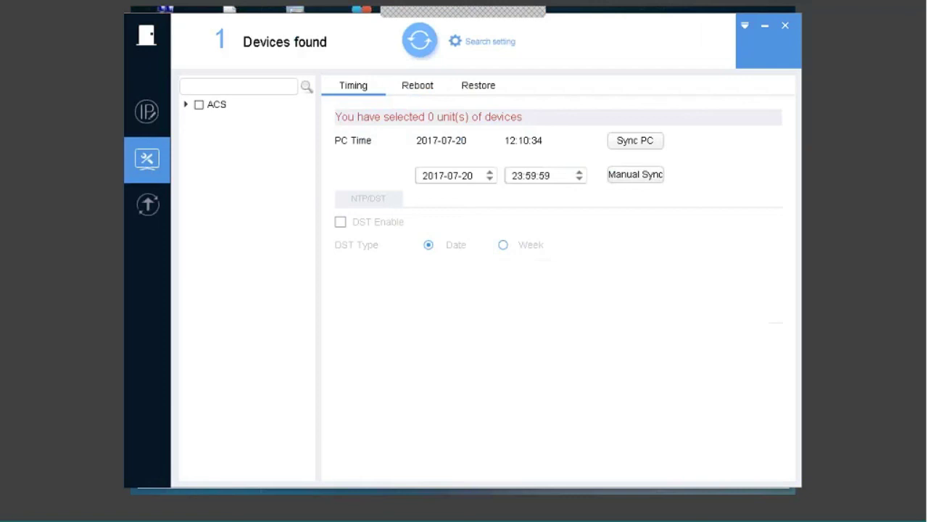
pyautogui.click(472, 88)
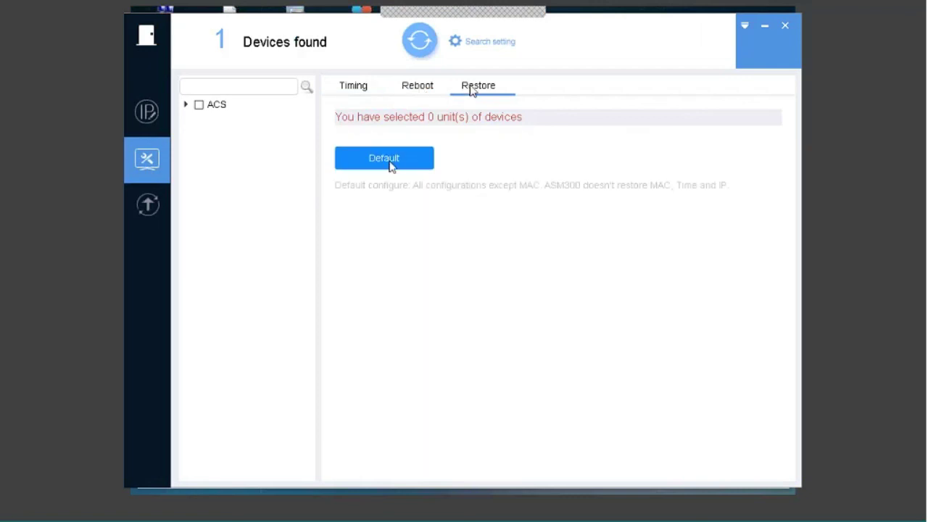
pyautogui.click(187, 105)
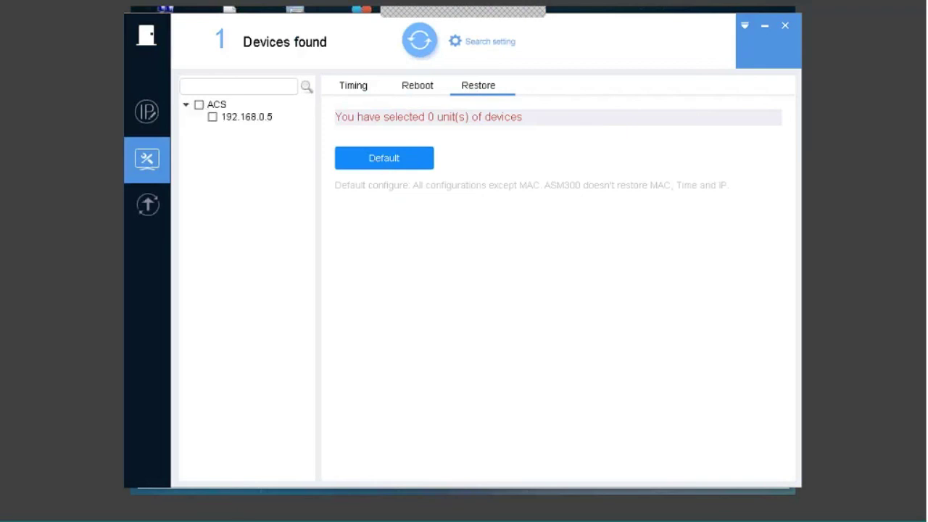
pyautogui.click(159, 196)
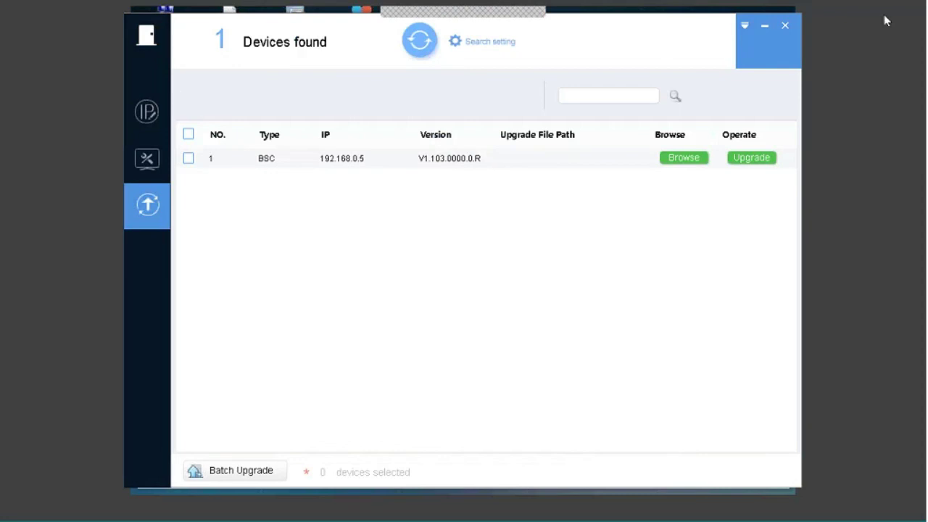
pyautogui.click(784, 28)
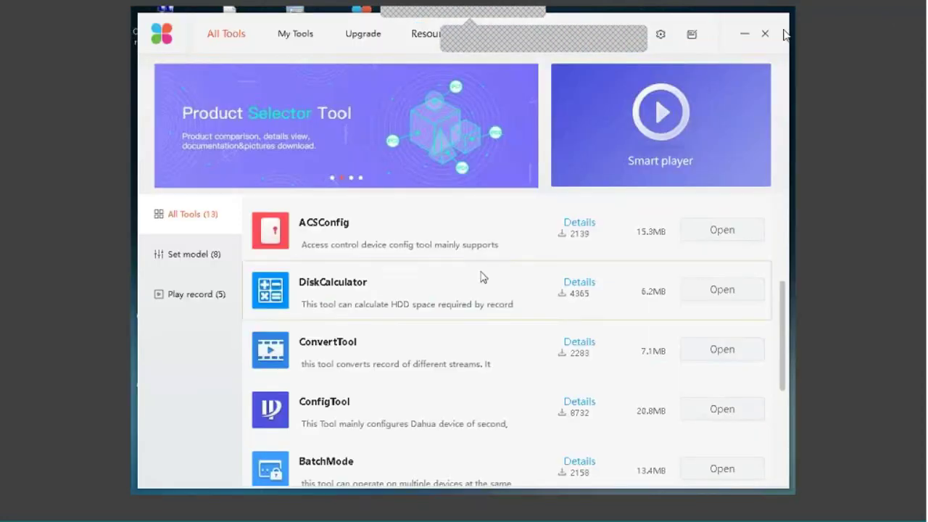
# Open ConfigTool from the ToolBox tool list and view its device configuration, timing, reboot and restore settings.
pyautogui.moveTo(785, 321); pyautogui.dragTo(789, 406)
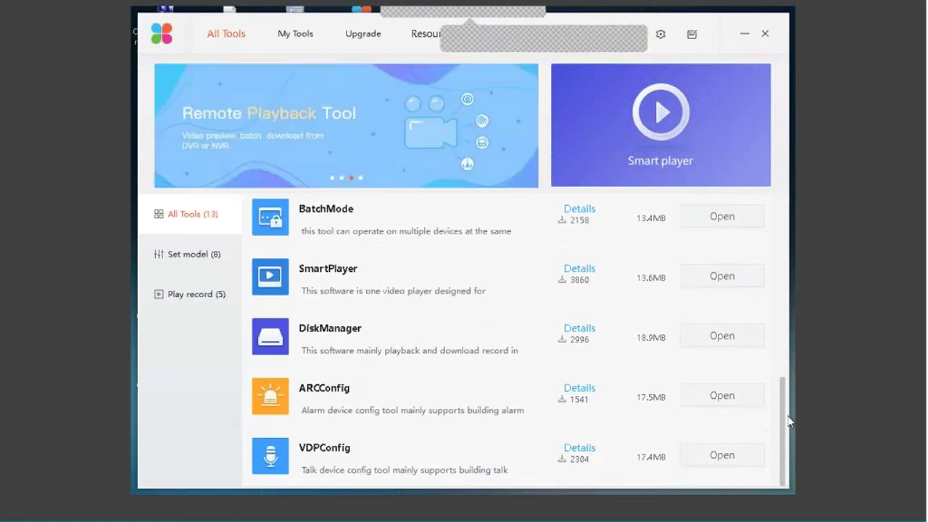
pyautogui.moveTo(783, 423); pyautogui.dragTo(785, 393)
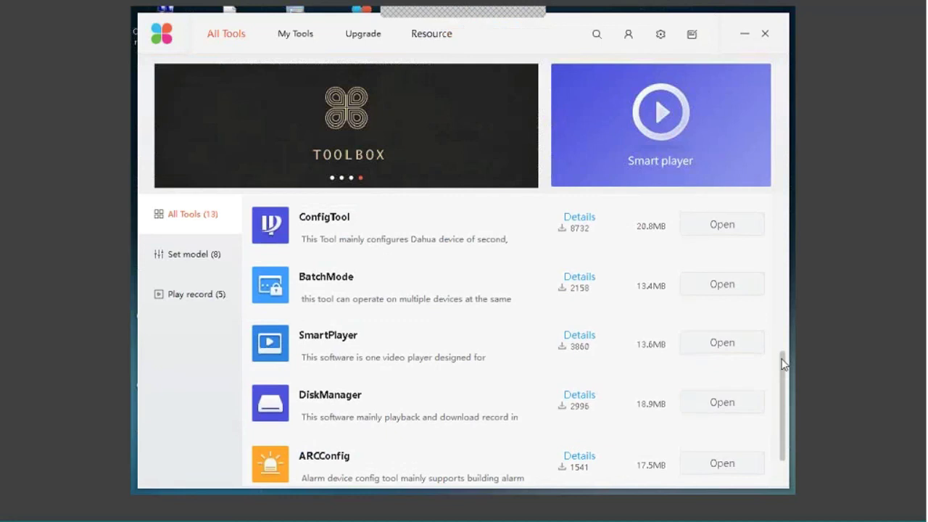
pyautogui.scroll(2, 499, 319)
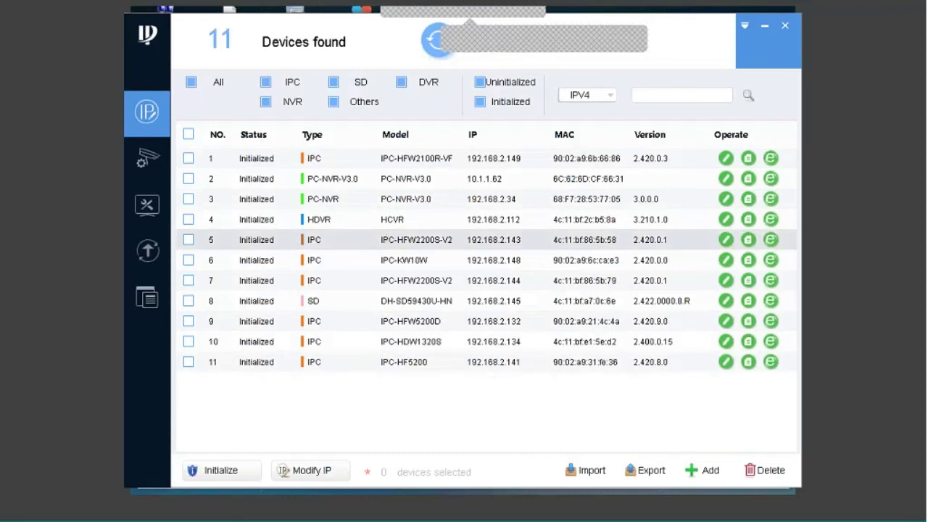
pyautogui.click(153, 160)
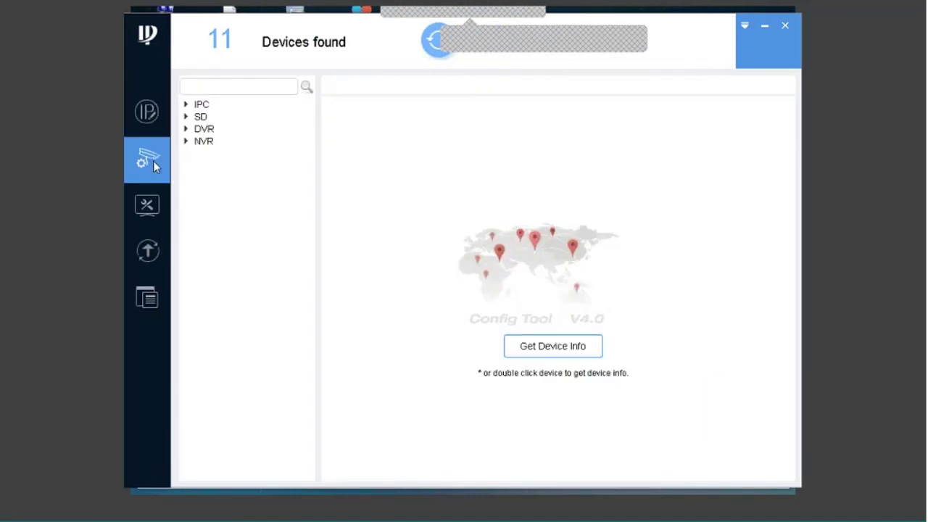
pyautogui.click(147, 200)
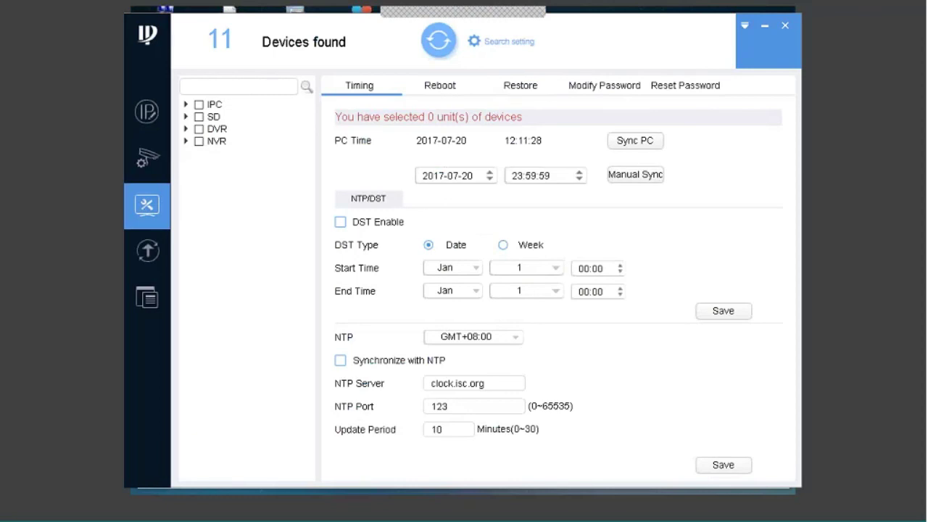
pyautogui.click(440, 87)
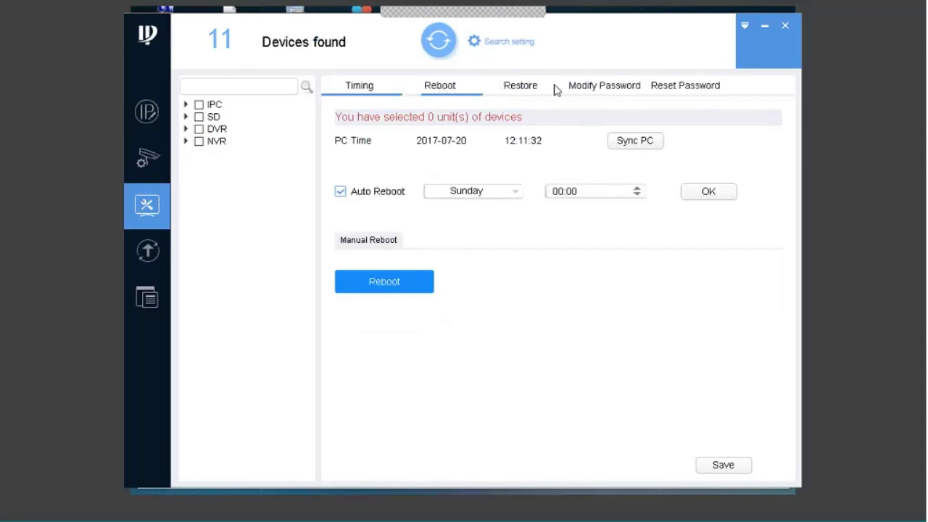
pyautogui.click(519, 87)
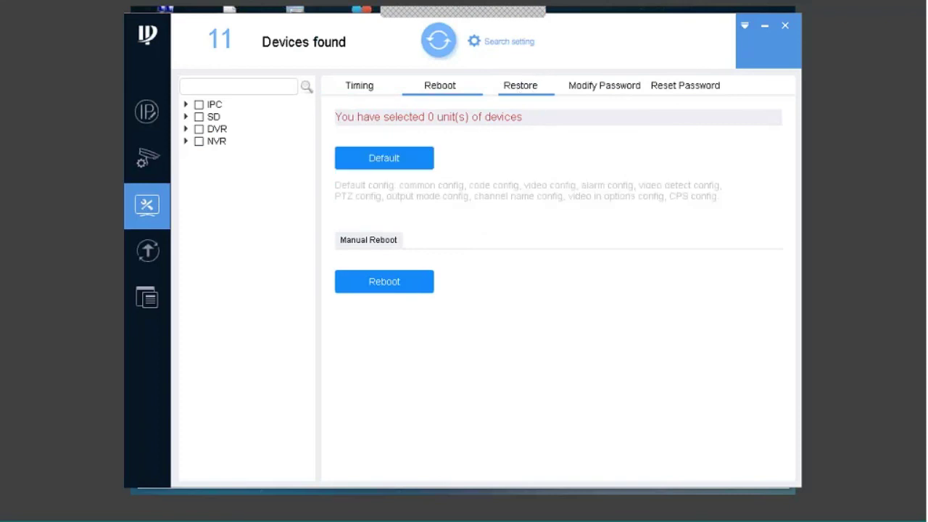
# Review ConfigTool's device upgrade list and template management, return to the list of found devices, and close the tool.
pyautogui.click(147, 251)
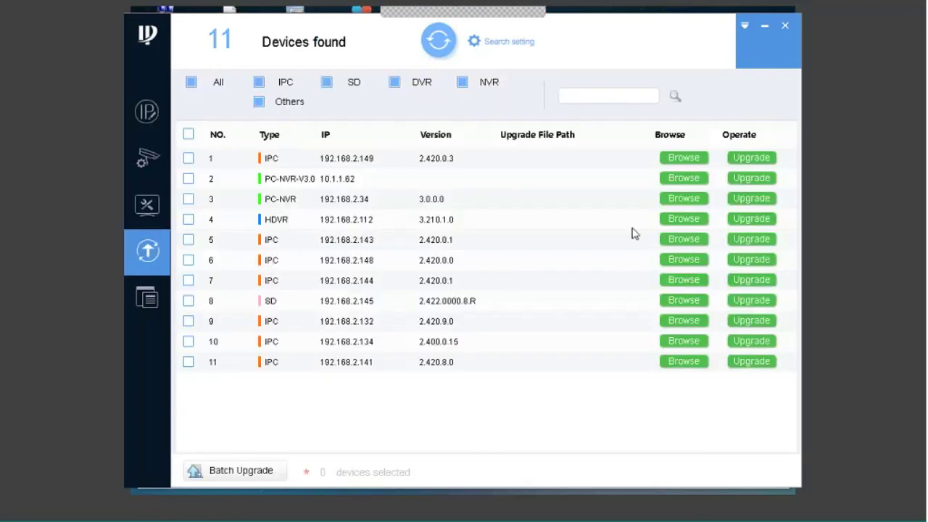
pyautogui.click(160, 294)
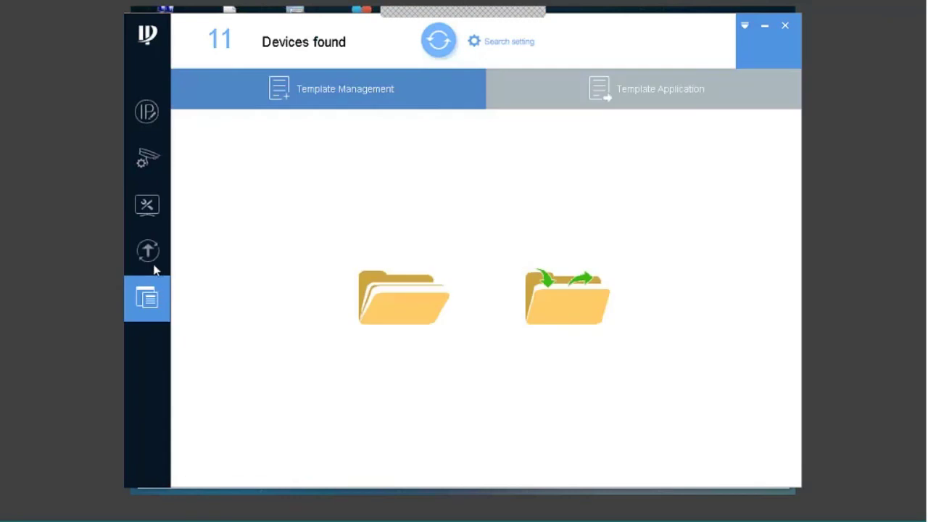
pyautogui.click(153, 257)
pyautogui.click(155, 293)
pyautogui.click(147, 206)
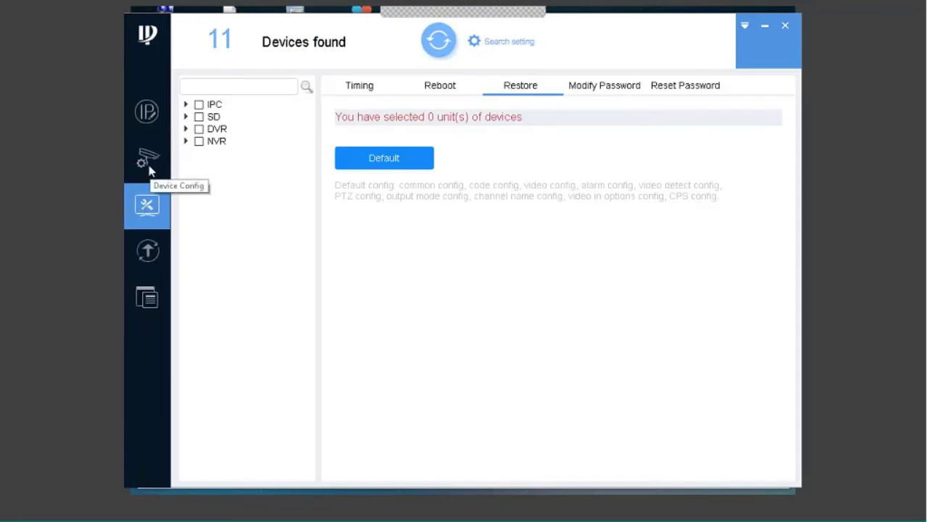
pyautogui.click(148, 165)
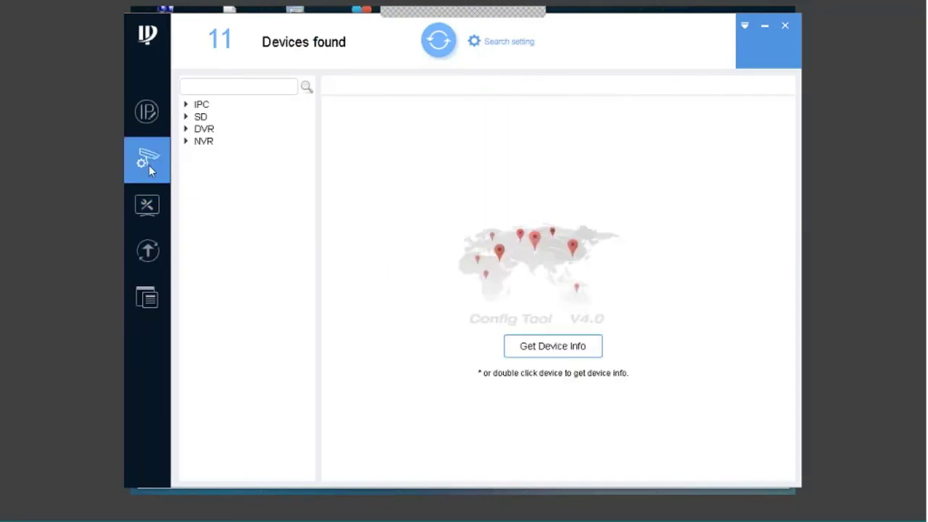
pyautogui.click(153, 301)
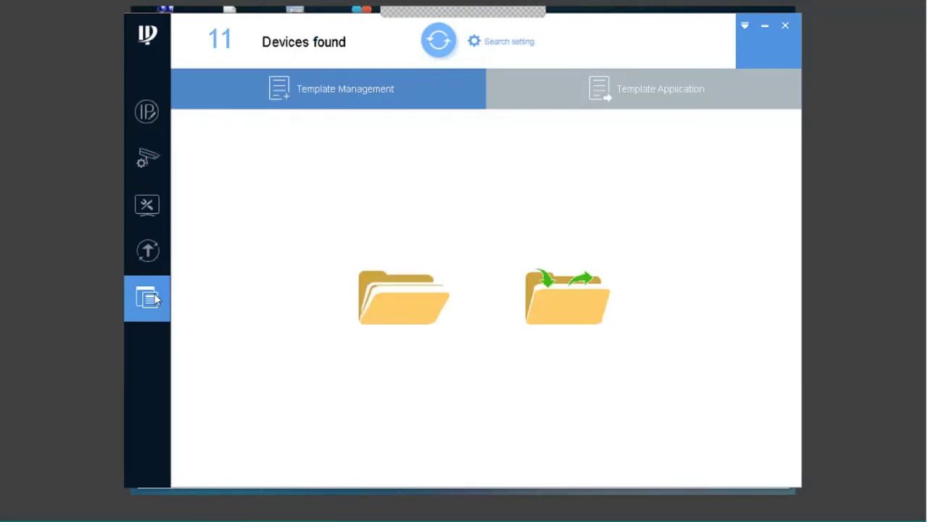
pyautogui.click(149, 110)
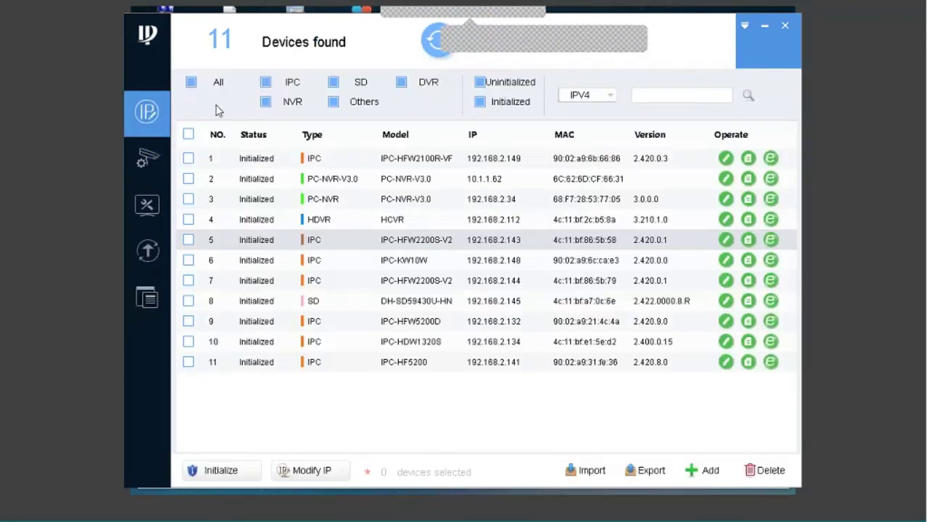
pyautogui.click(788, 33)
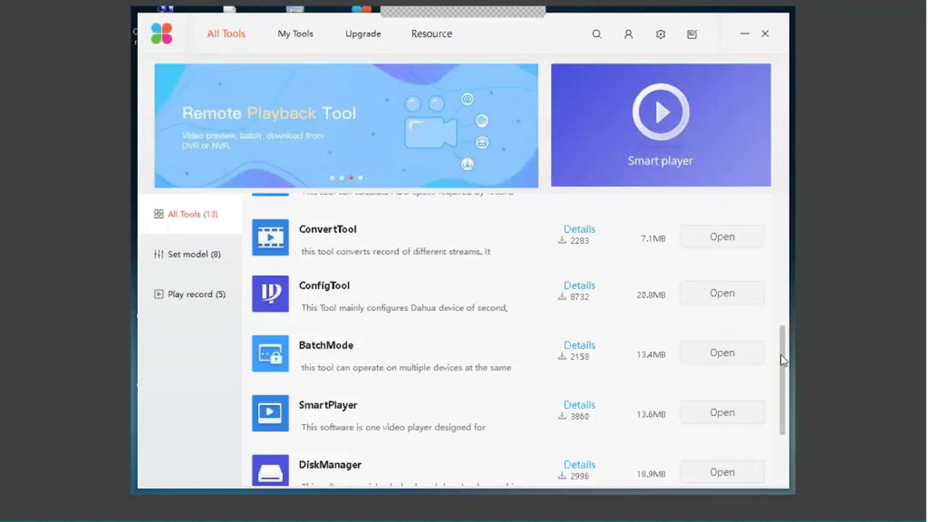
pyautogui.scroll(1, 784, 357)
pyautogui.scroll(2, 784, 356)
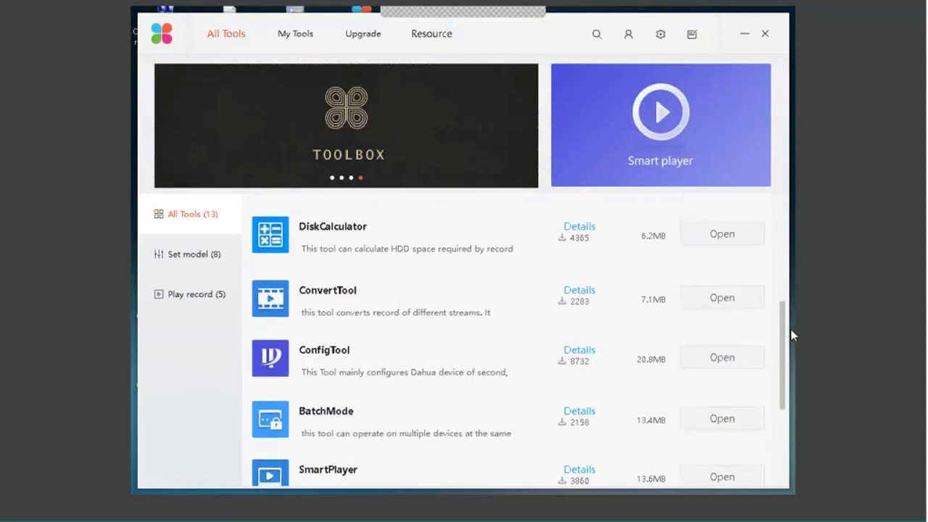
pyautogui.scroll(1, 794, 330)
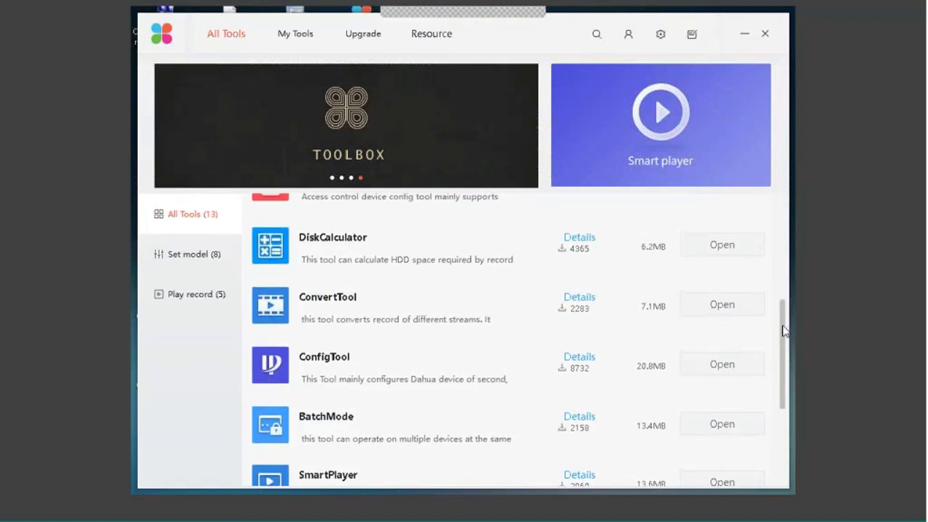
pyautogui.moveTo(783, 332); pyautogui.dragTo(786, 318)
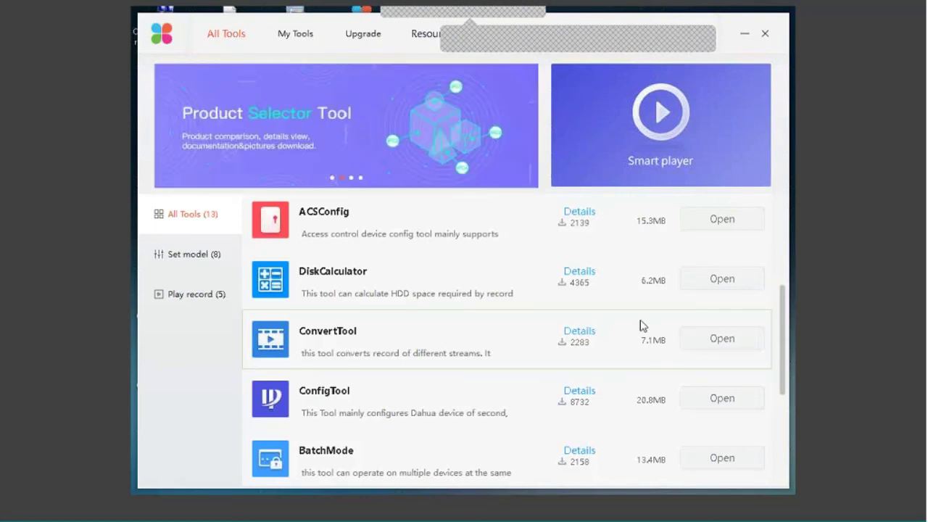
# Look through the full tool list and open DiskCalculator from the common tools in My Tools.
pyautogui.scroll(3, 782, 329)
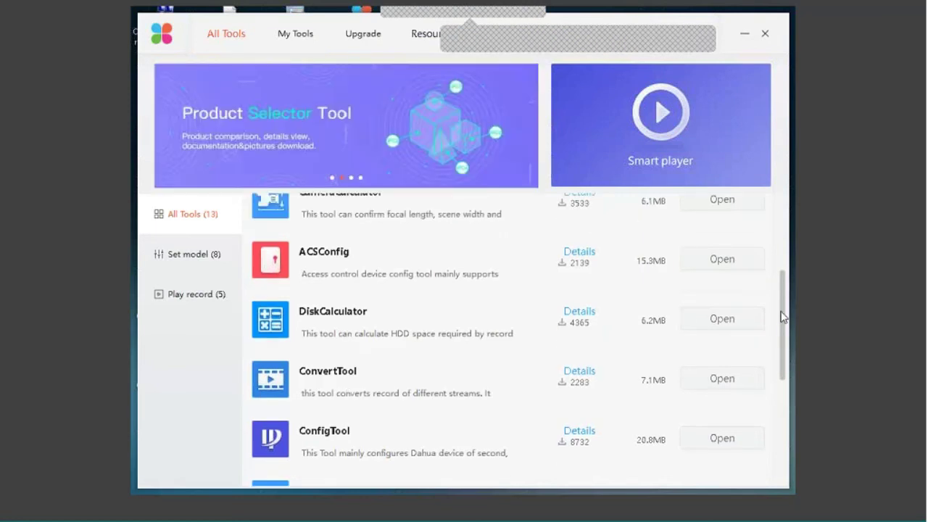
pyautogui.scroll(-6, 789, 357)
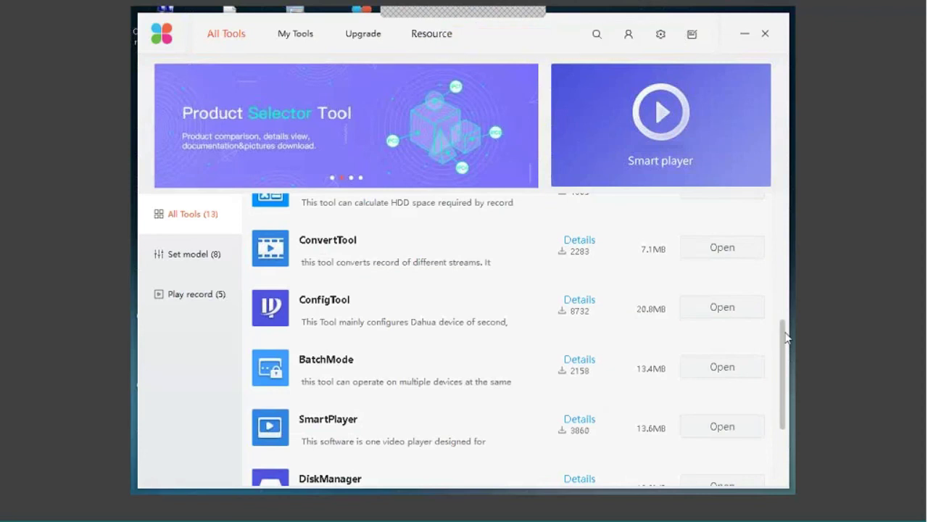
pyautogui.moveTo(786, 338); pyautogui.dragTo(775, 202)
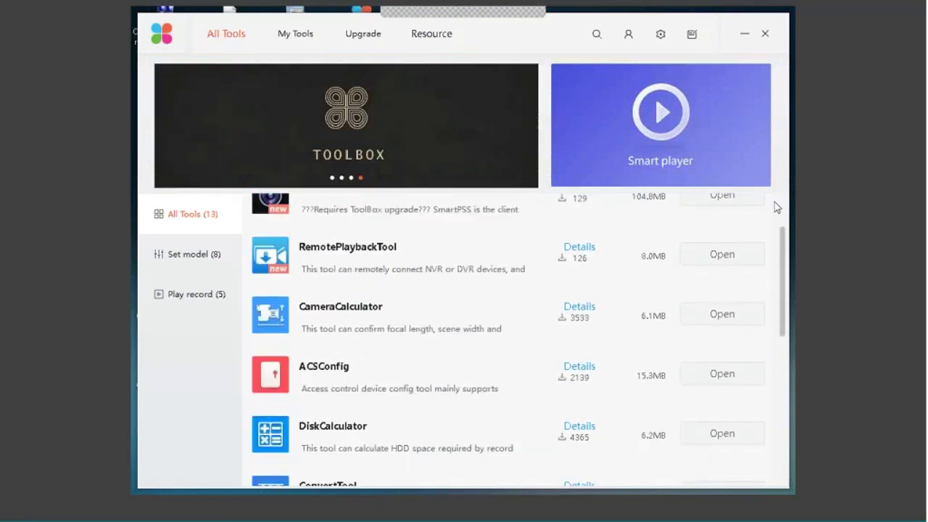
pyautogui.click(287, 41)
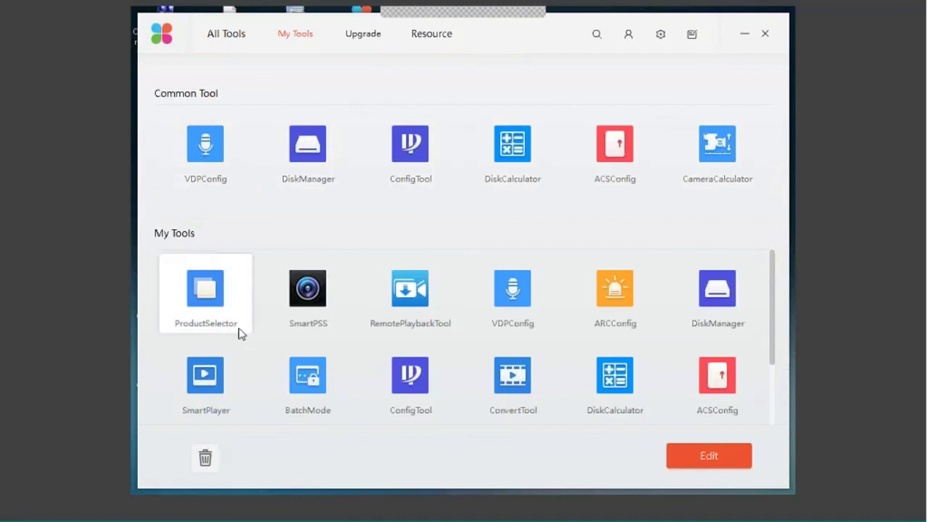
pyautogui.click(519, 159)
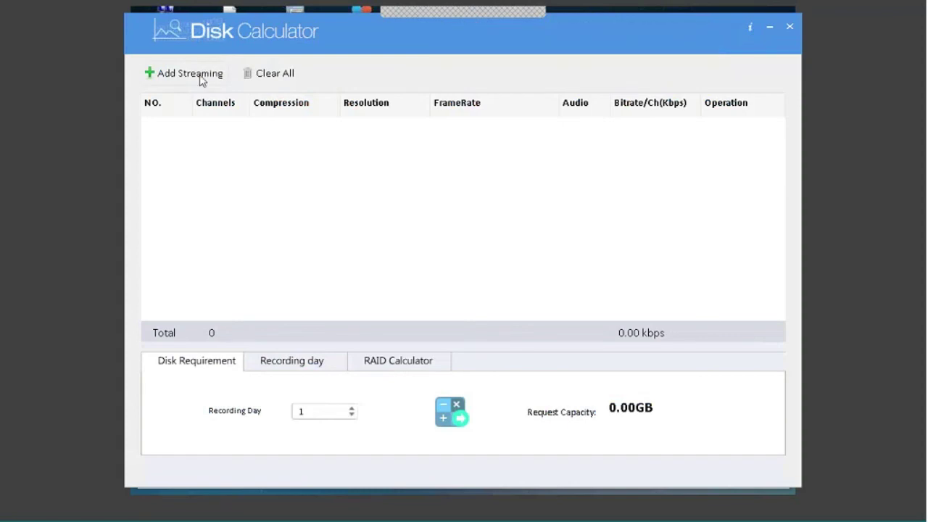
# Add a streaming entry to the disk calculation and set its channel count to 20.
pyautogui.click(202, 80)
pyautogui.click(220, 130)
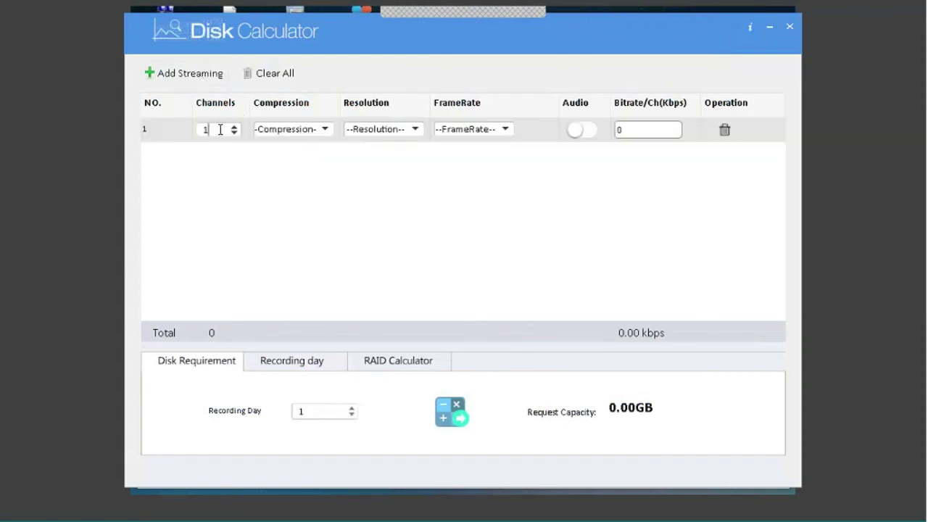
pyautogui.press('BackSpace')
pyautogui.write('20')
pyautogui.press('Return')
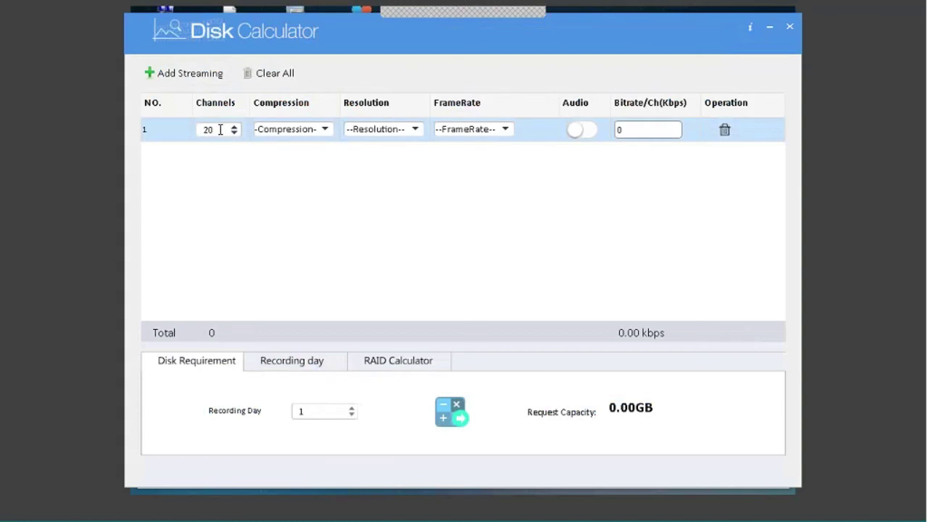
# Set the streaming entry to H.264 compression, 3MP resolution and a frame rate of 15.
pyautogui.click(291, 130)
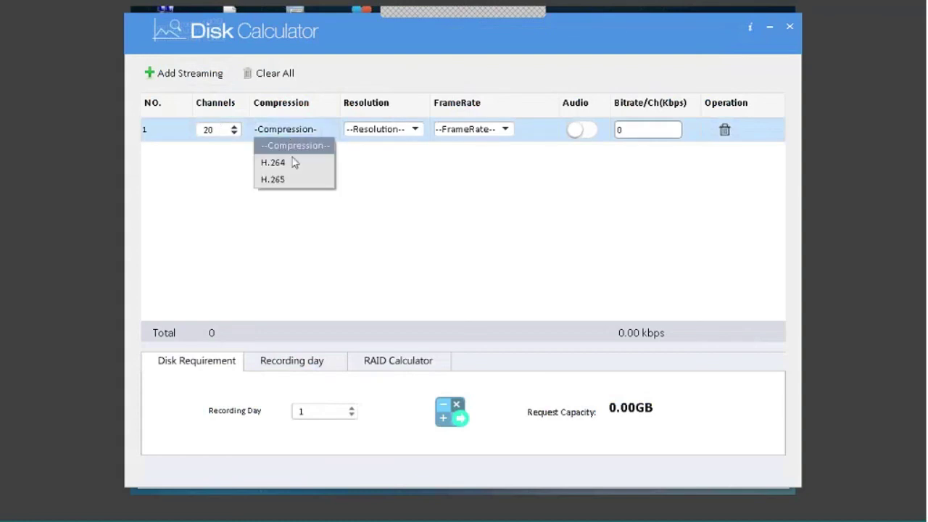
pyautogui.click(293, 162)
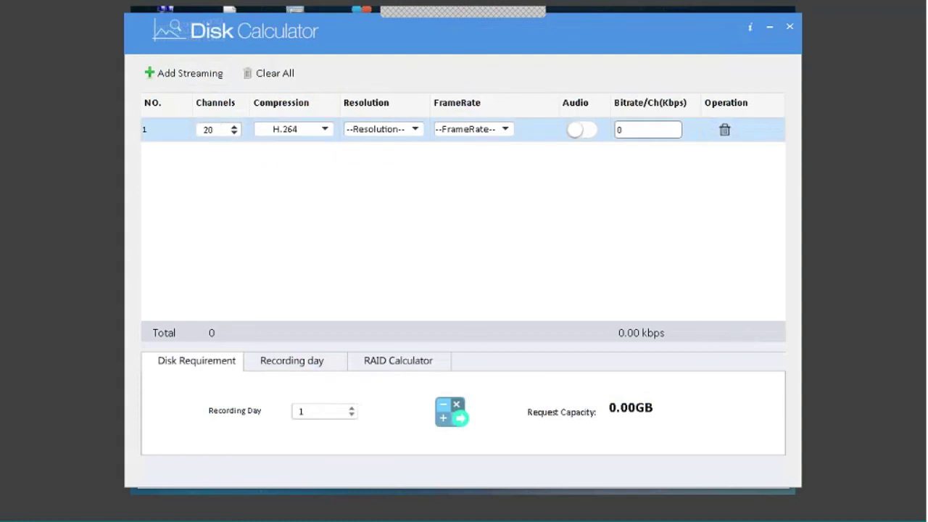
pyautogui.click(401, 132)
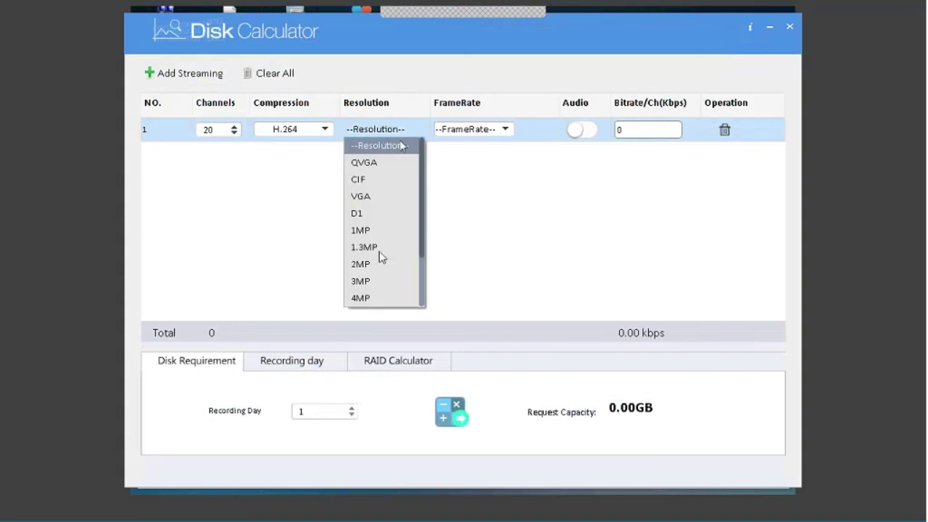
pyautogui.click(367, 281)
pyautogui.click(491, 130)
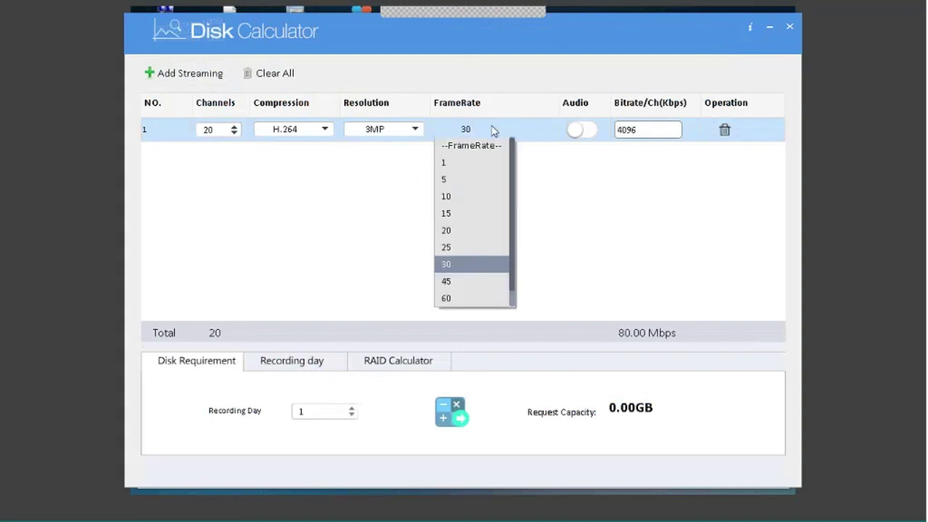
pyautogui.click(471, 214)
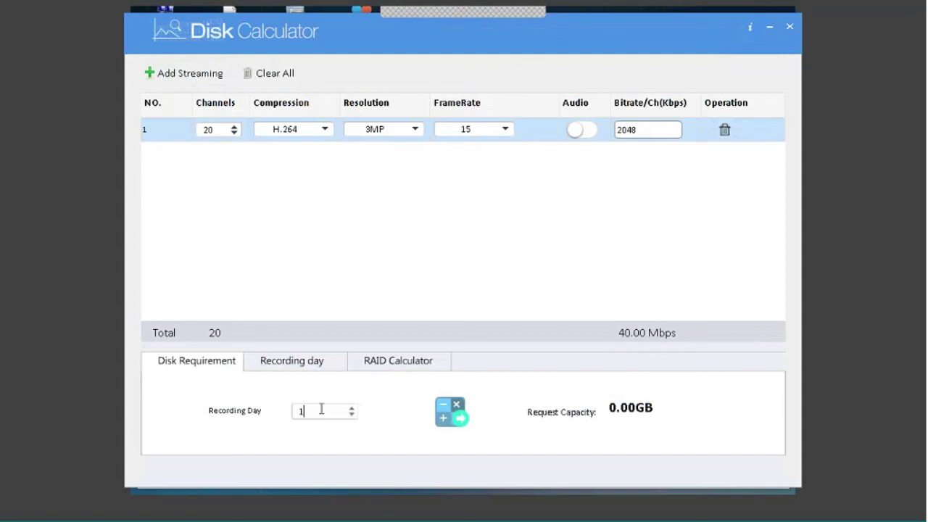
# Calculate the disk capacity required for 30 recording days.
pyautogui.press('BackSpace')
pyautogui.write('30')
pyautogui.click(455, 408)
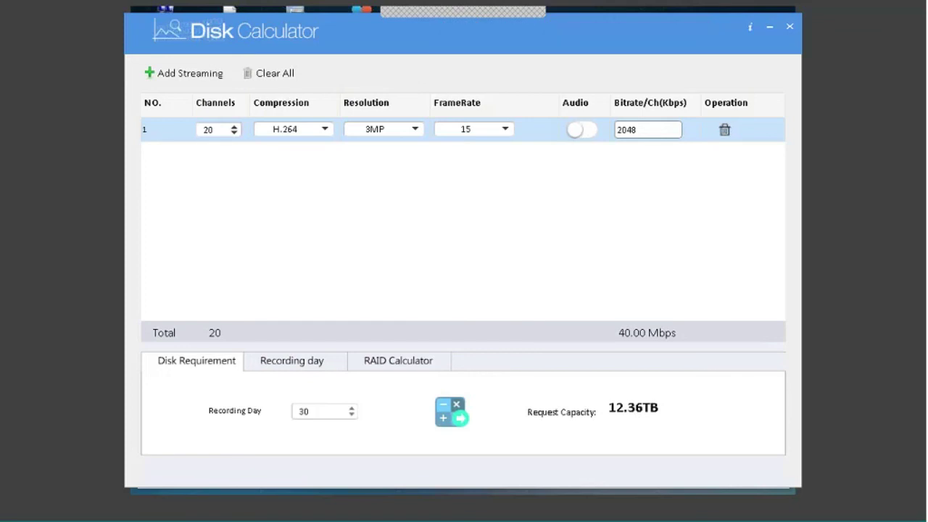
# Calculate the number of recording days for a customized storage capacity of 120 TB.
pyautogui.click(292, 367)
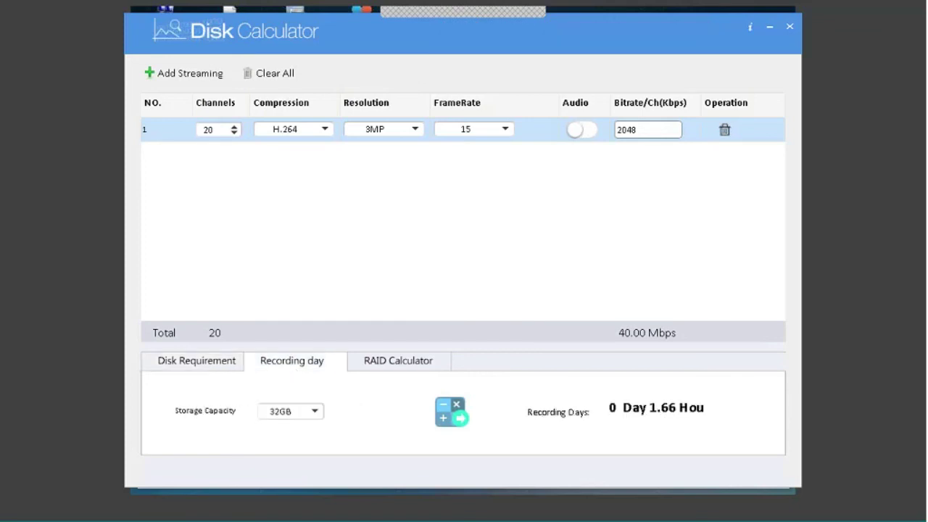
pyautogui.click(299, 412)
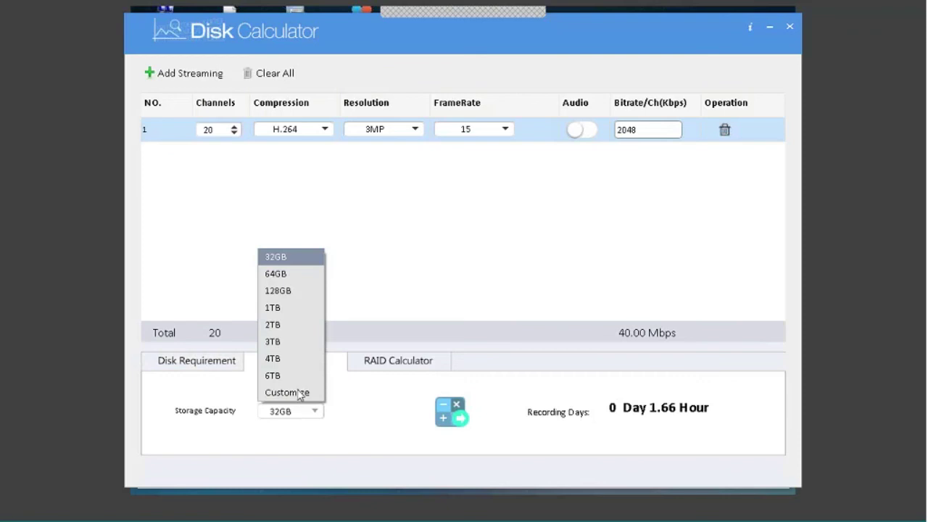
pyautogui.click(300, 390)
pyautogui.click(392, 412)
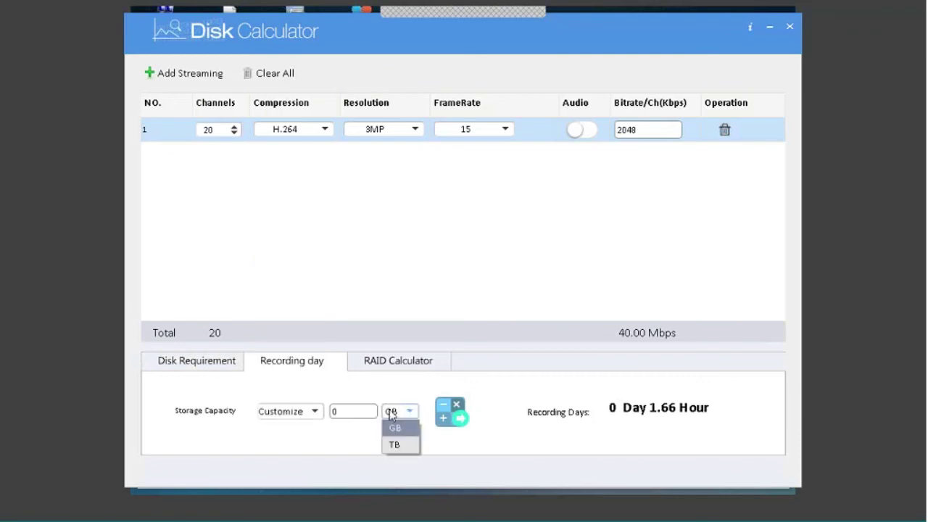
pyautogui.click(403, 442)
pyautogui.click(356, 412)
pyautogui.press('BackSpace')
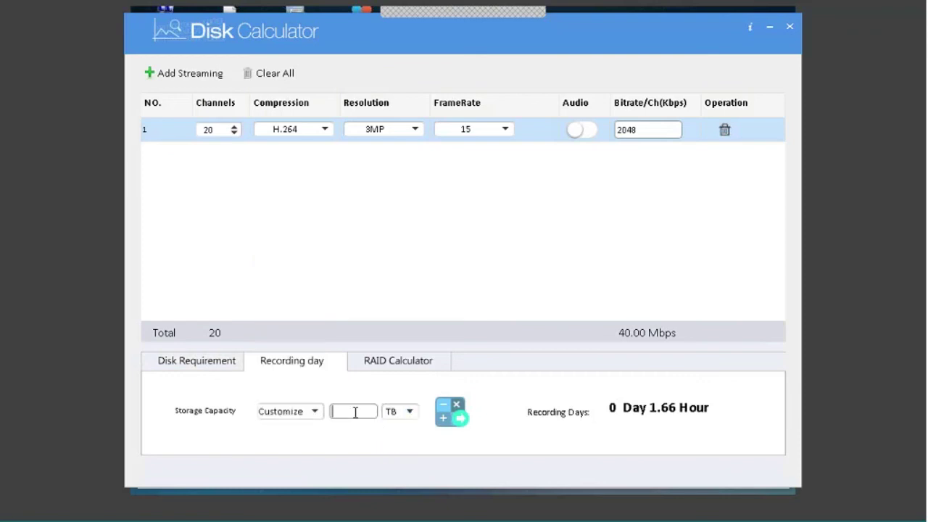
pyautogui.write('120')
pyautogui.click(451, 412)
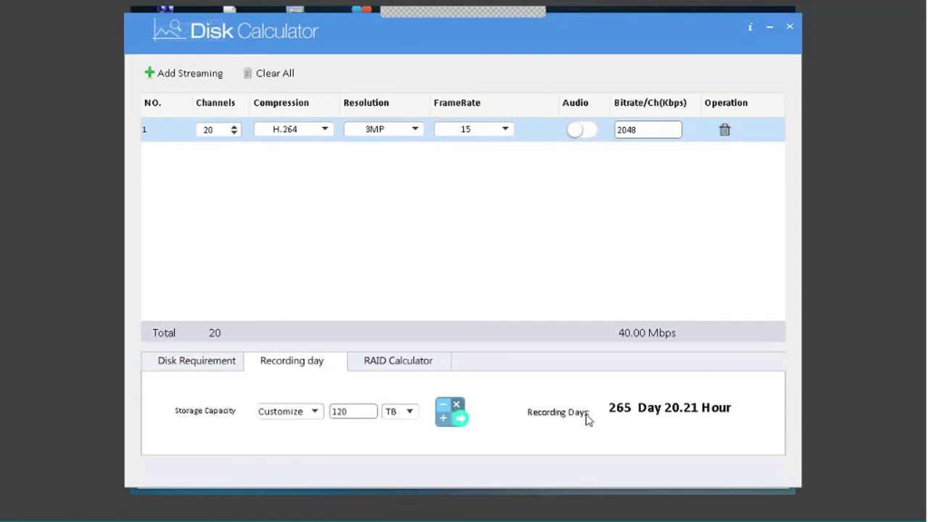
# Calculate the available RAID 5 capacity for a 4 bay device with 10 TB drives, and close the calculator.
pyautogui.click(419, 360)
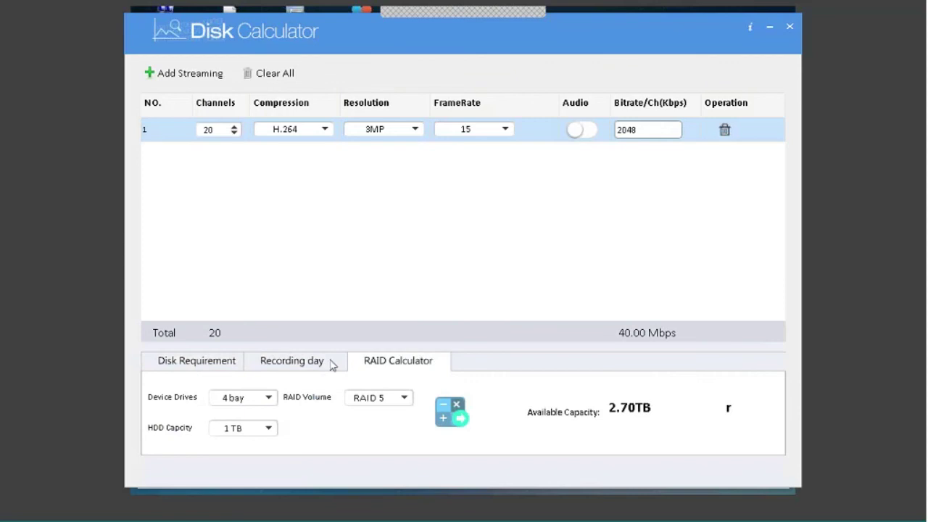
pyautogui.click(266, 398)
pyautogui.click(266, 399)
pyautogui.click(262, 428)
pyautogui.click(227, 410)
pyautogui.click(368, 401)
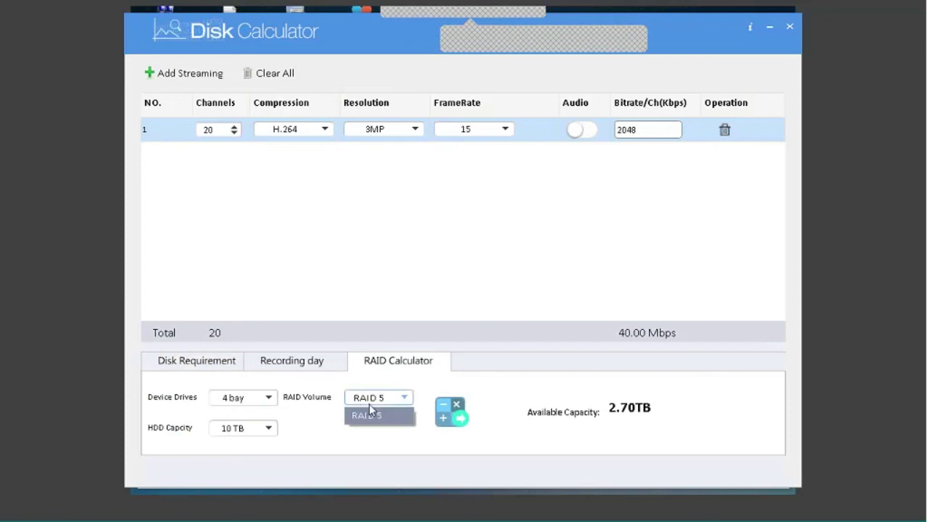
pyautogui.click(419, 408)
pyautogui.click(464, 418)
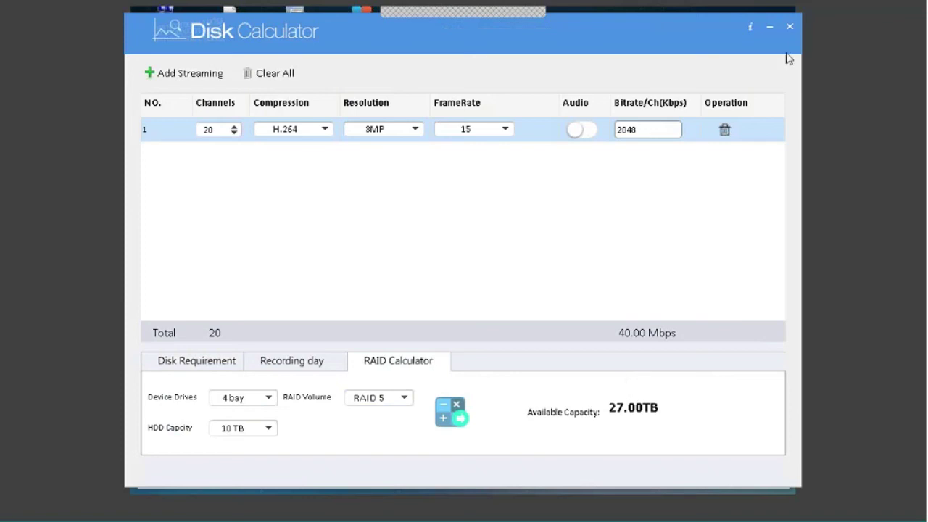
pyautogui.click(790, 26)
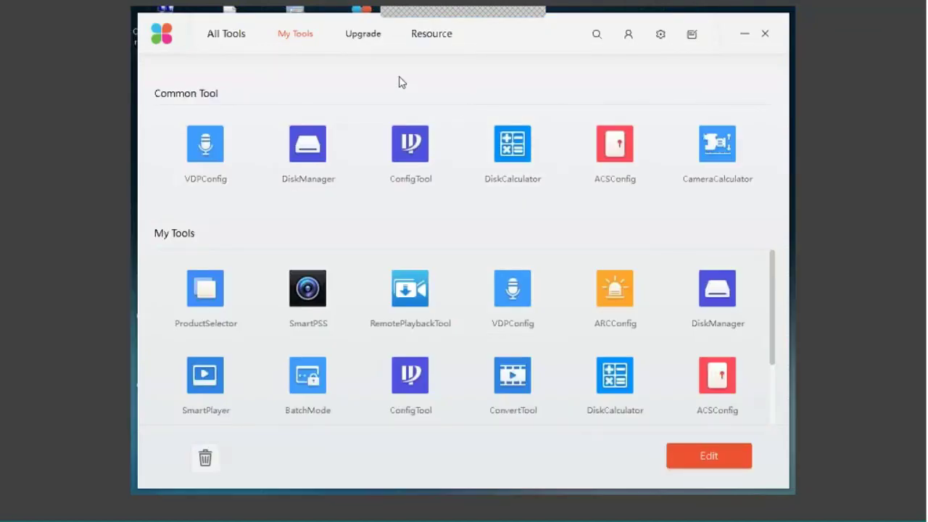
# Review the NetSDK downloads under SDK demo and the User's Manual categories in the ToolBox resources, and return to the NetSDK list.
pyautogui.click(430, 34)
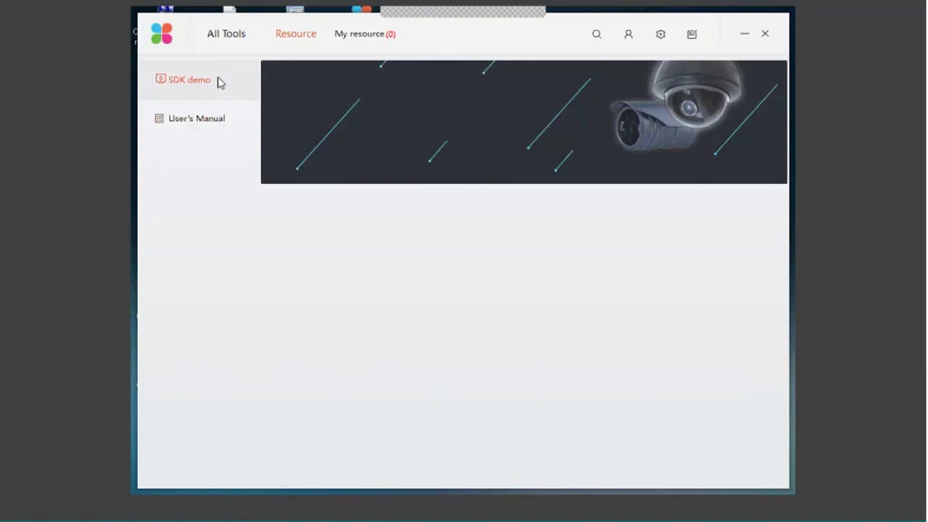
pyautogui.click(194, 91)
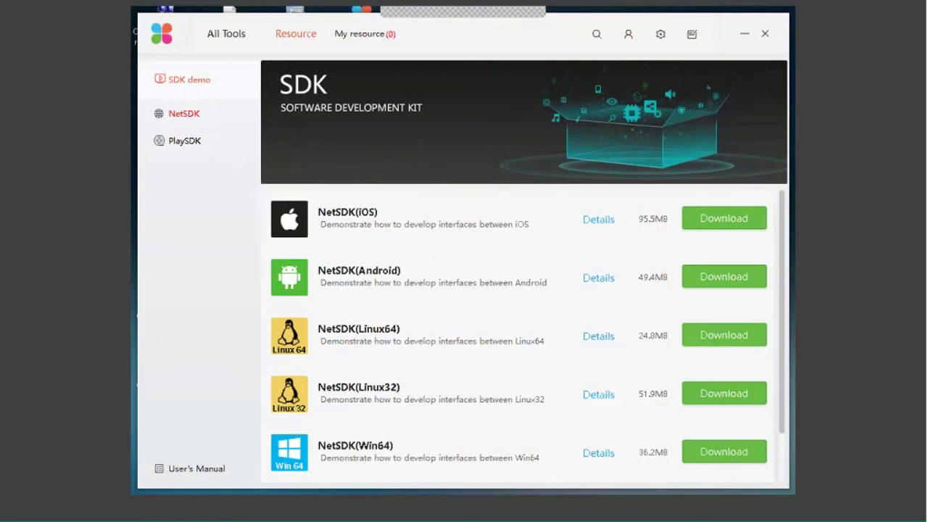
pyautogui.moveTo(532, 35); pyautogui.dragTo(412, 35)
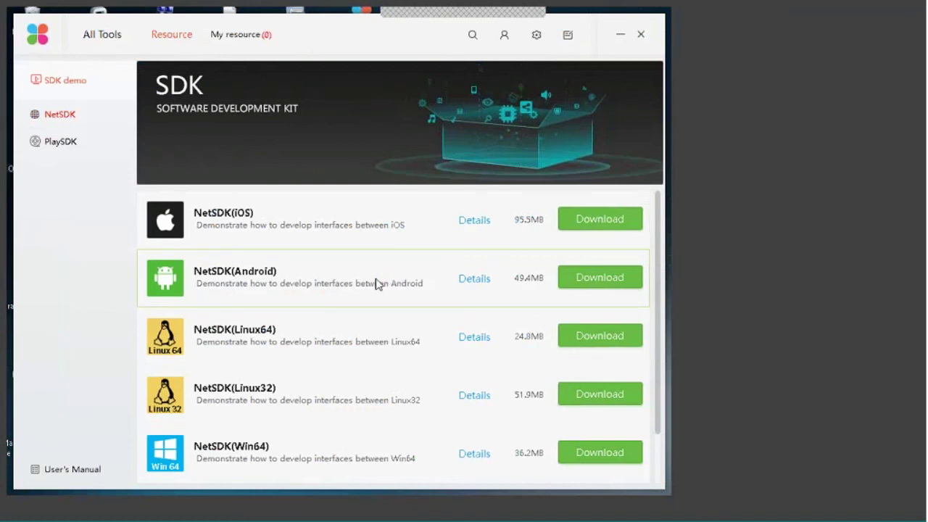
pyautogui.moveTo(659, 277); pyautogui.dragTo(661, 321)
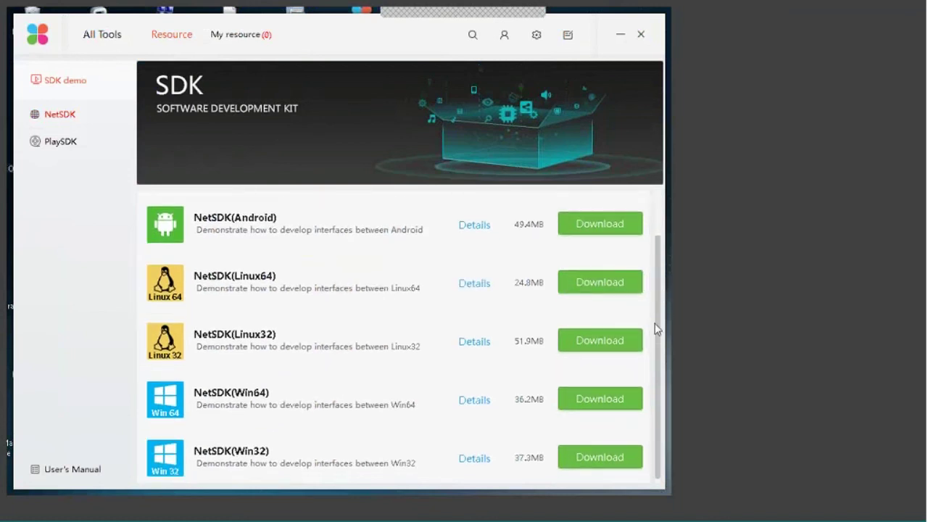
pyautogui.scroll(-1, 367, 387)
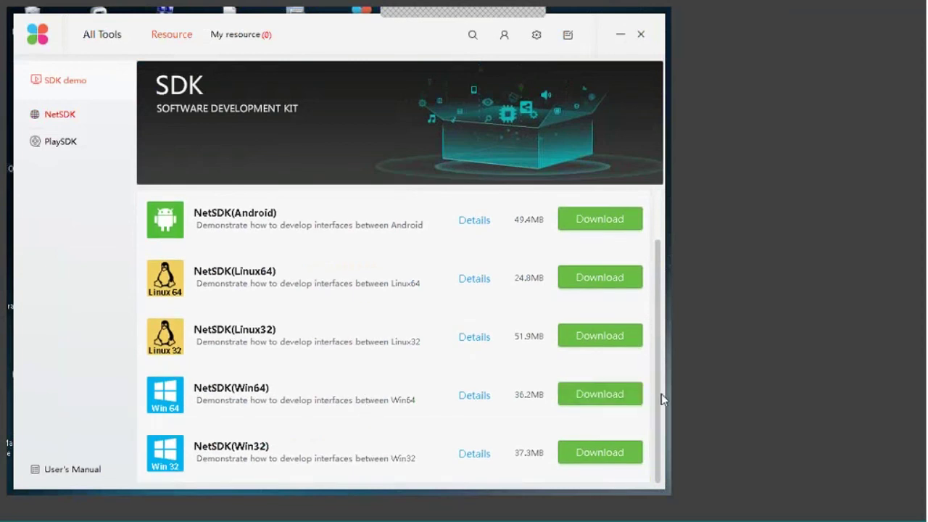
pyautogui.scroll(3, 661, 400)
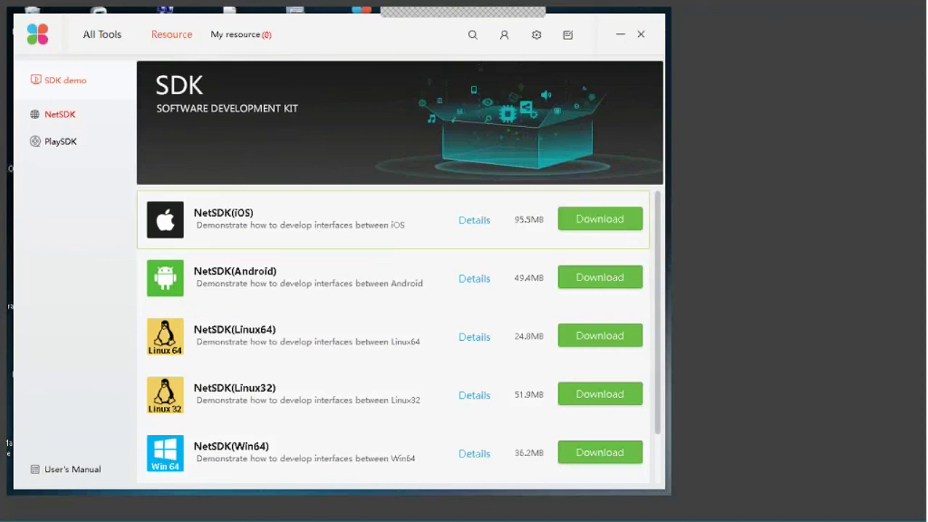
pyautogui.click(72, 470)
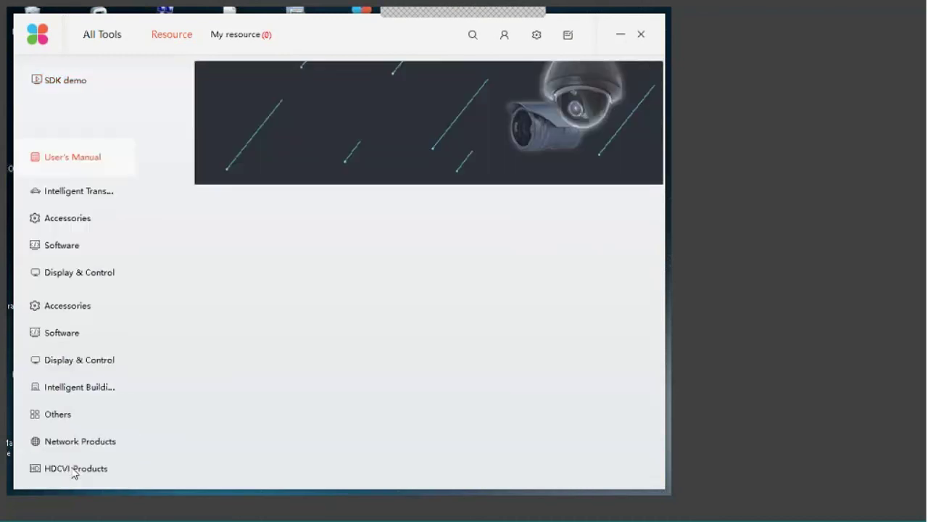
pyautogui.click(69, 80)
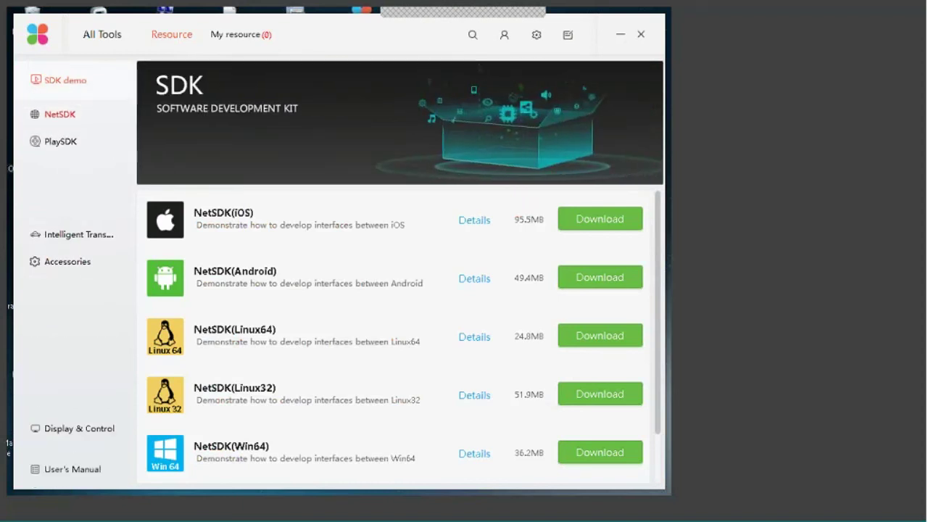
# View the details of NetSDK(iOS), page through its preview images, and close the details.
pyautogui.click(479, 222)
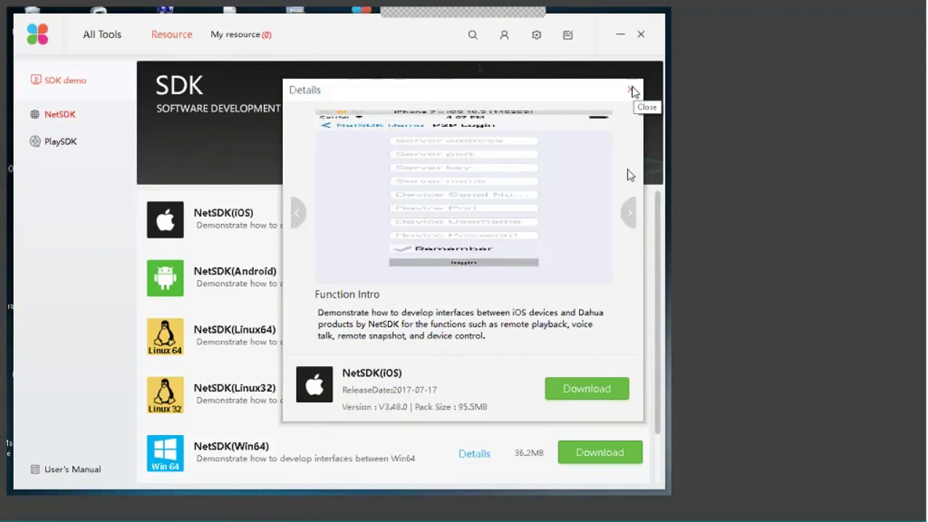
pyautogui.click(631, 218)
pyautogui.click(632, 221)
pyautogui.click(632, 219)
pyautogui.click(632, 219)
pyautogui.click(632, 219)
pyautogui.click(631, 89)
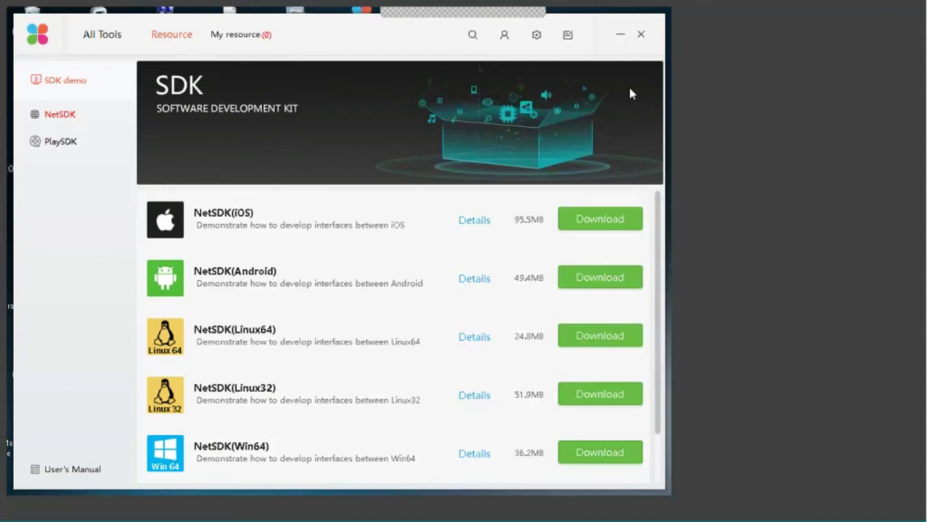
# View the details of NetSDK(Win64), page through its preview images, and close the details.
pyautogui.click(472, 453)
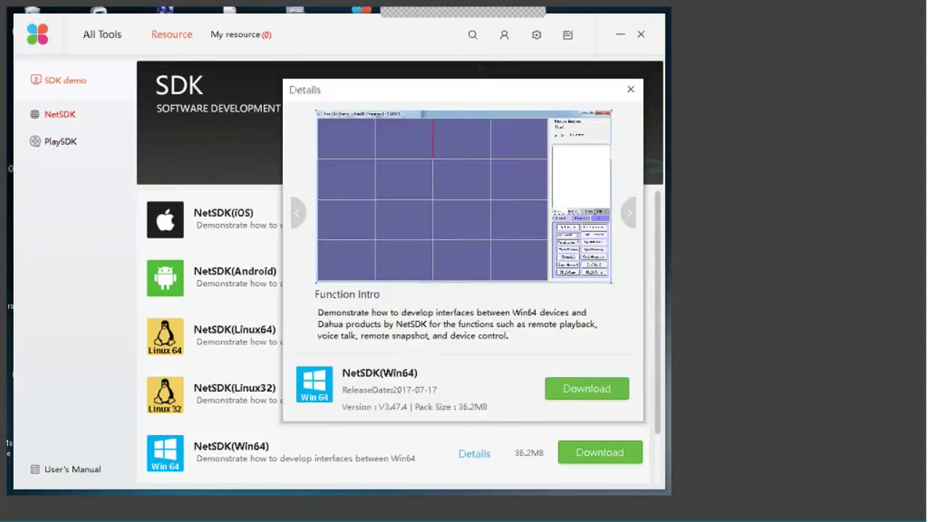
pyautogui.click(632, 215)
pyautogui.click(632, 214)
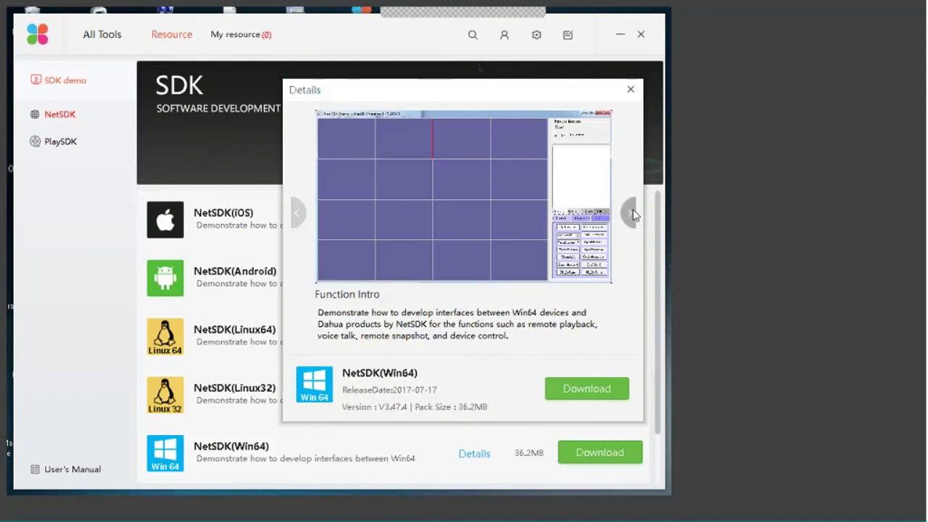
pyautogui.click(631, 215)
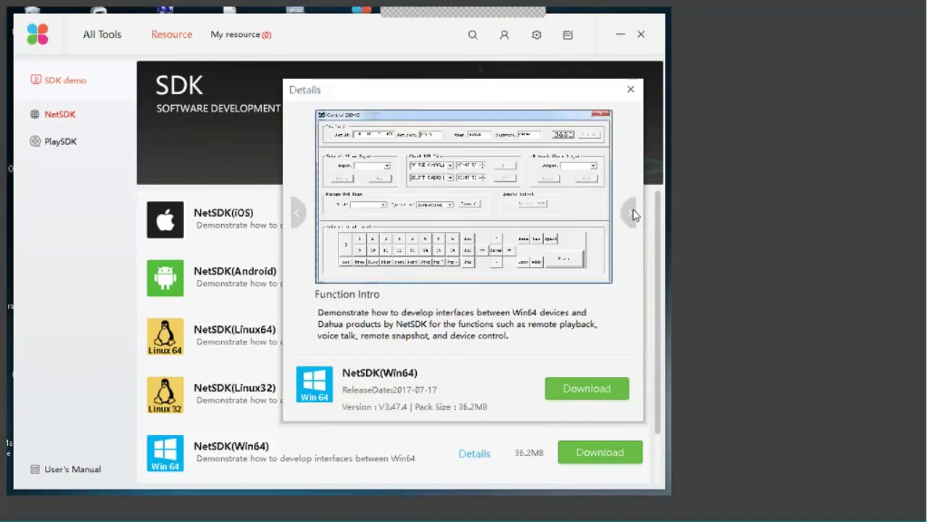
pyautogui.click(630, 91)
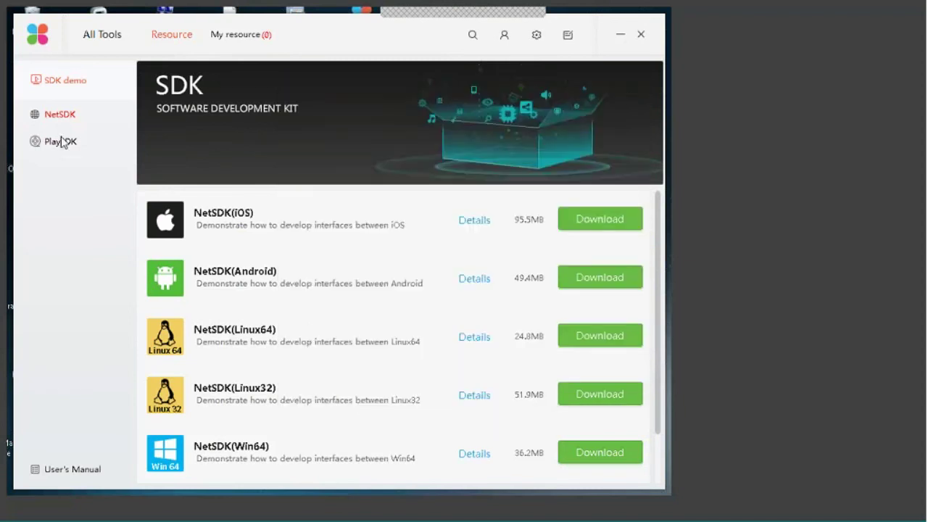
# Browse the User's Manual categories through Network Products and Network Camera to the Panoramic Multi-Sensor manuals.
pyautogui.click(78, 469)
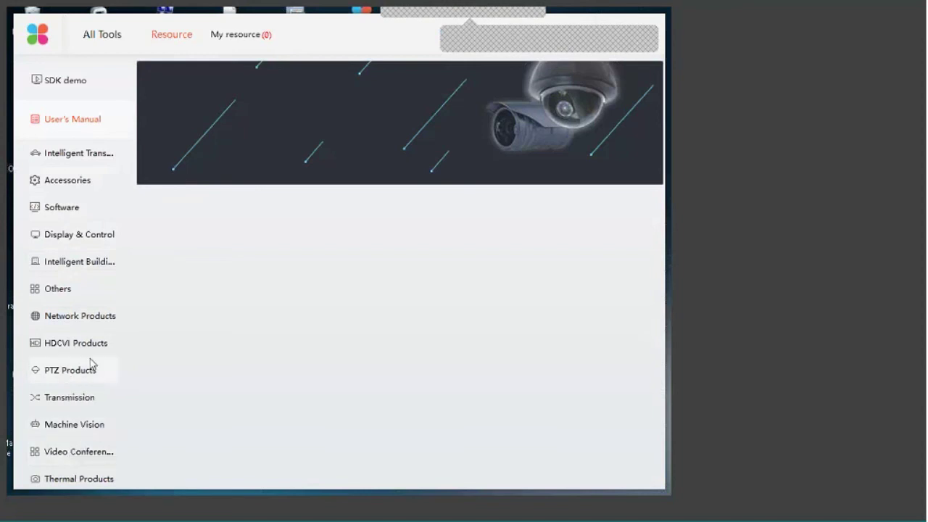
pyautogui.click(78, 322)
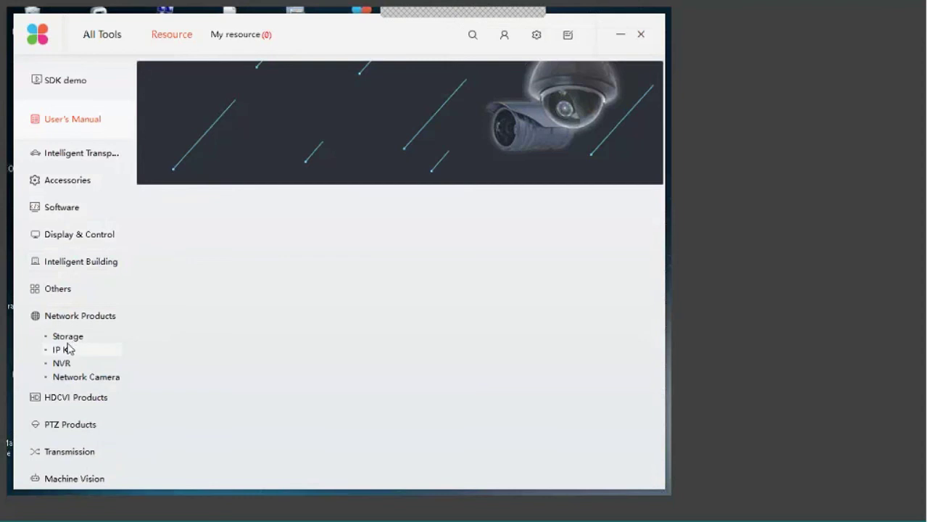
pyautogui.click(65, 379)
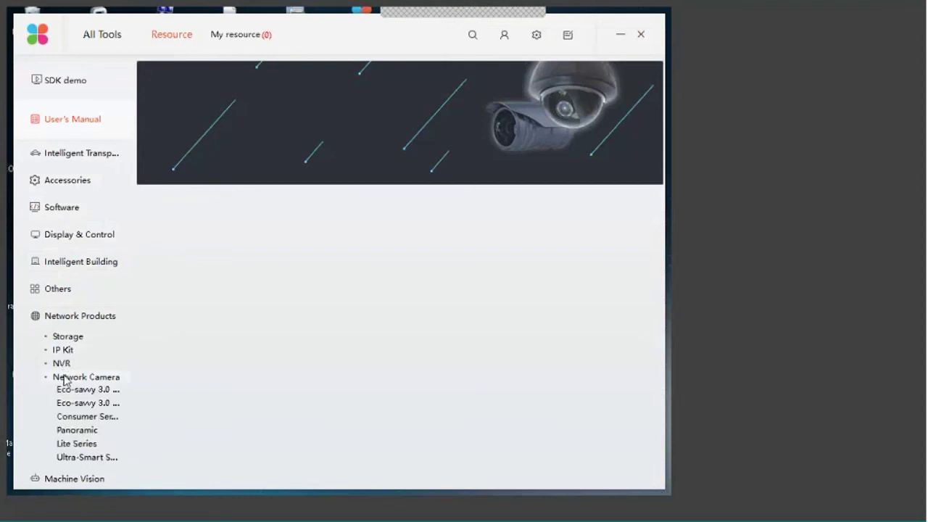
pyautogui.click(84, 393)
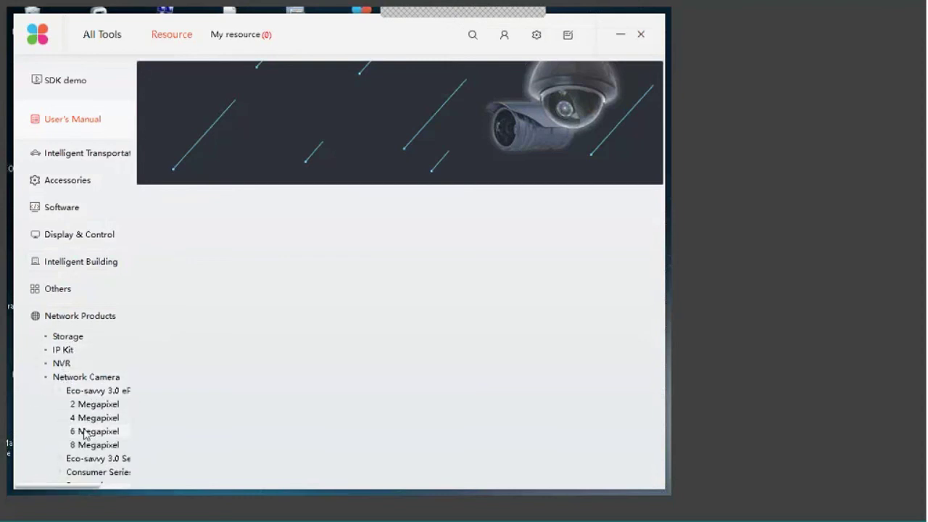
pyautogui.click(94, 392)
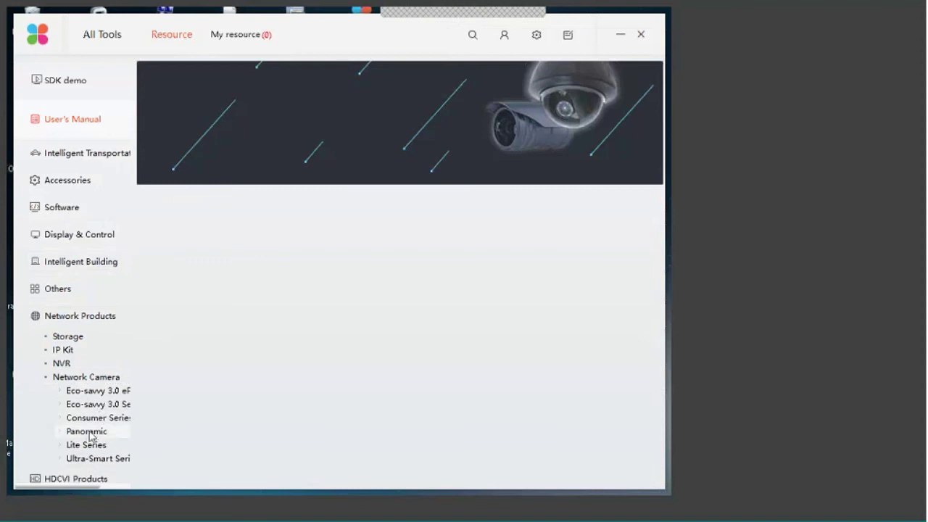
pyautogui.click(88, 434)
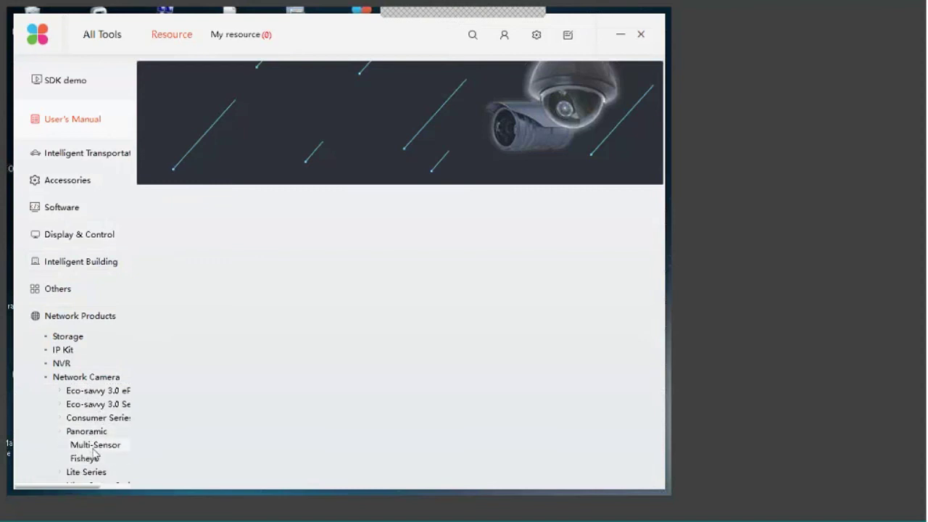
pyautogui.click(94, 448)
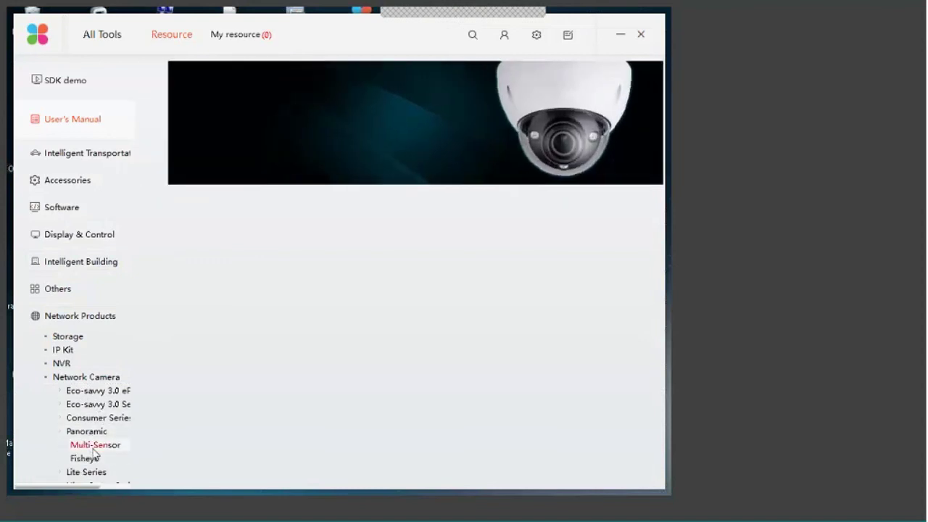
# Open the IPC-HDW5830R-Z manuals among the 8 Megapixel Eco-savvy 3.0 Series cameras and show the QR codes of the first two documents.
pyautogui.click(103, 406)
pyautogui.click(105, 418)
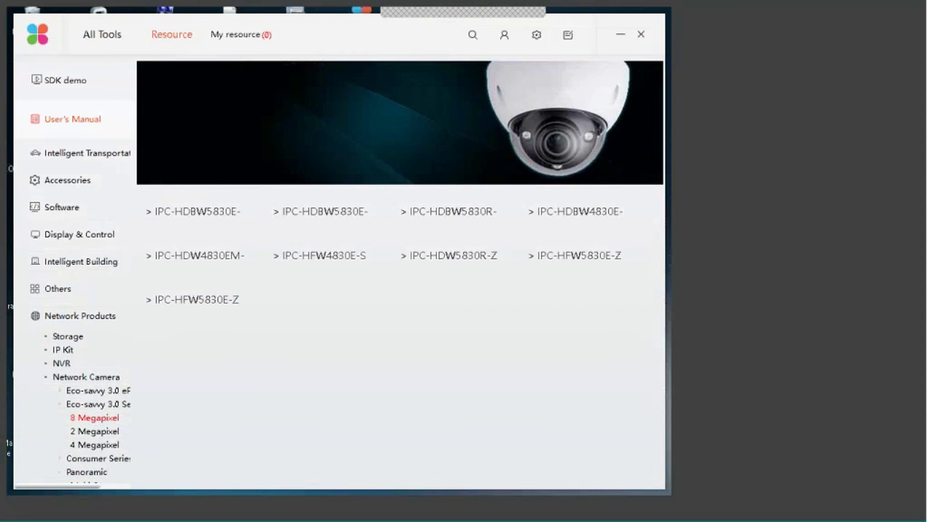
pyautogui.click(457, 262)
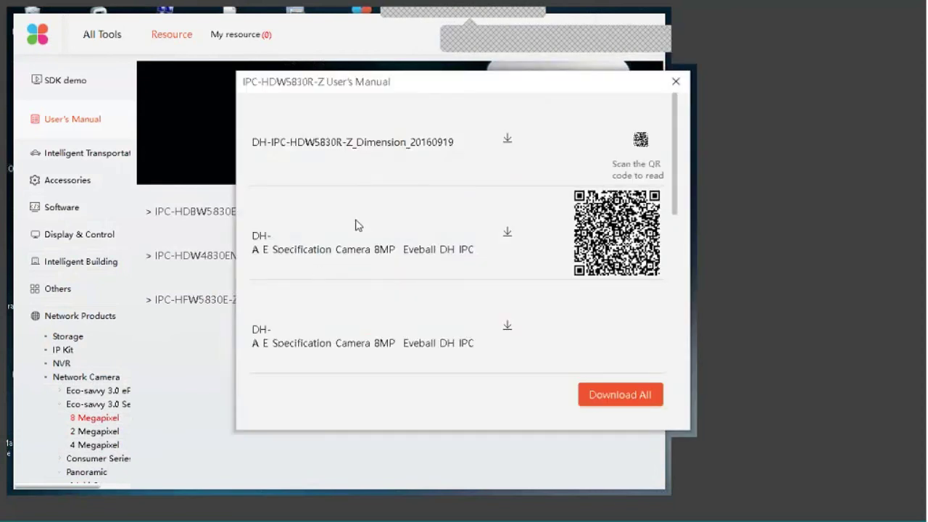
pyautogui.moveTo(360, 169)
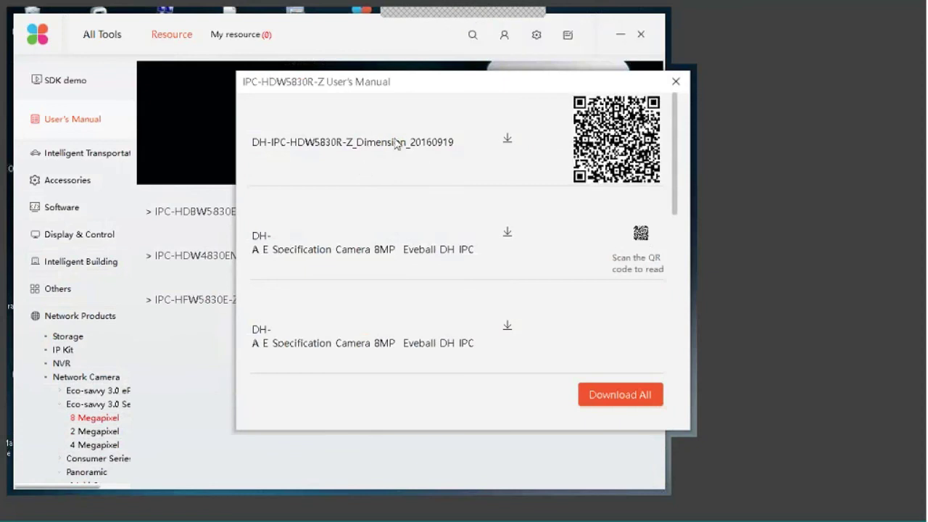
pyautogui.moveTo(398, 237)
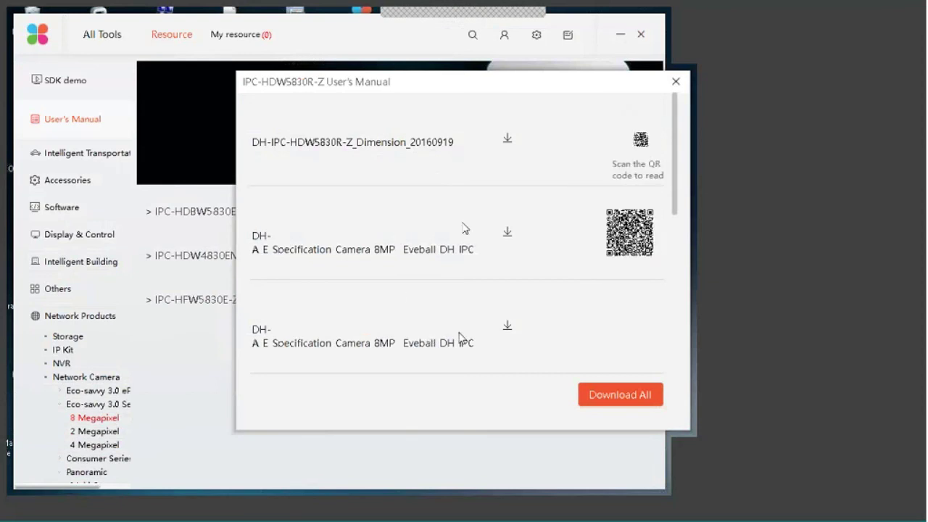
# Download the first listed 8MP Eyeball camera specification, check its download progress, and display the downloaded resources.
pyautogui.click(508, 238)
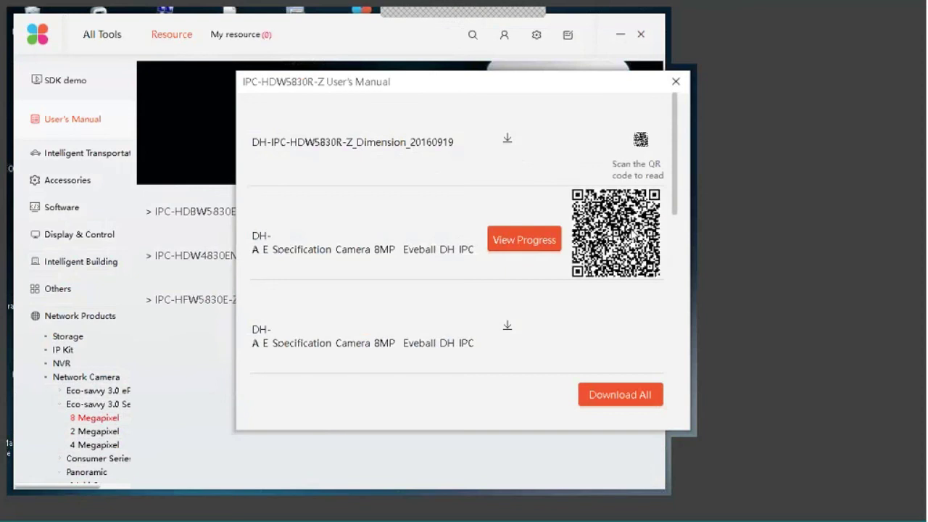
pyautogui.click(546, 240)
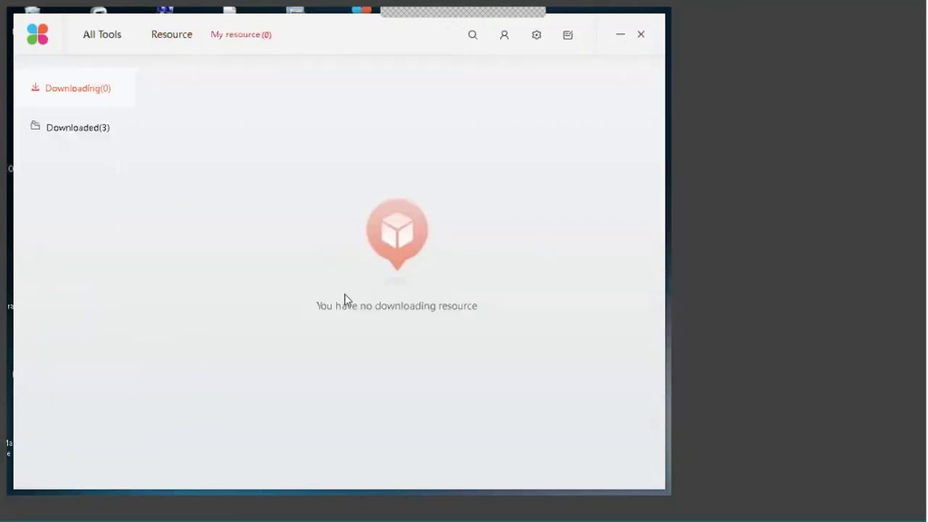
pyautogui.click(94, 129)
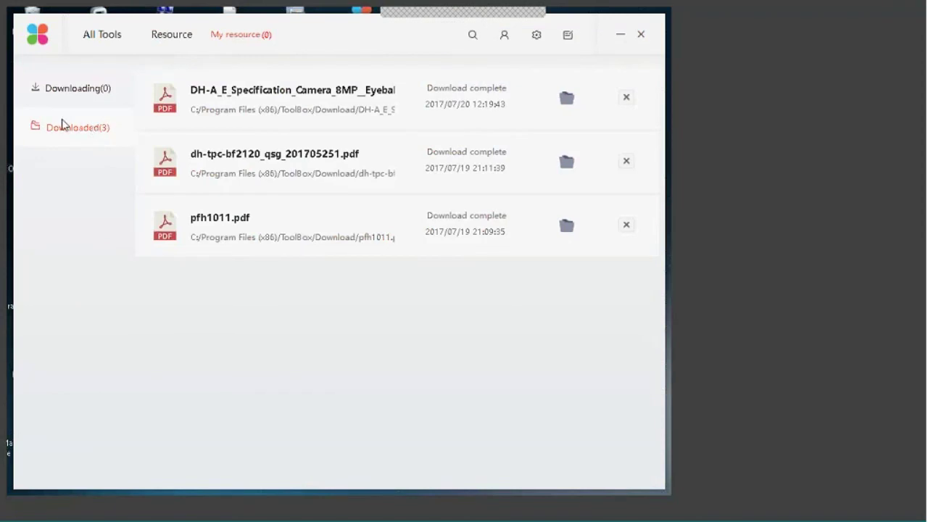
pyautogui.click(45, 134)
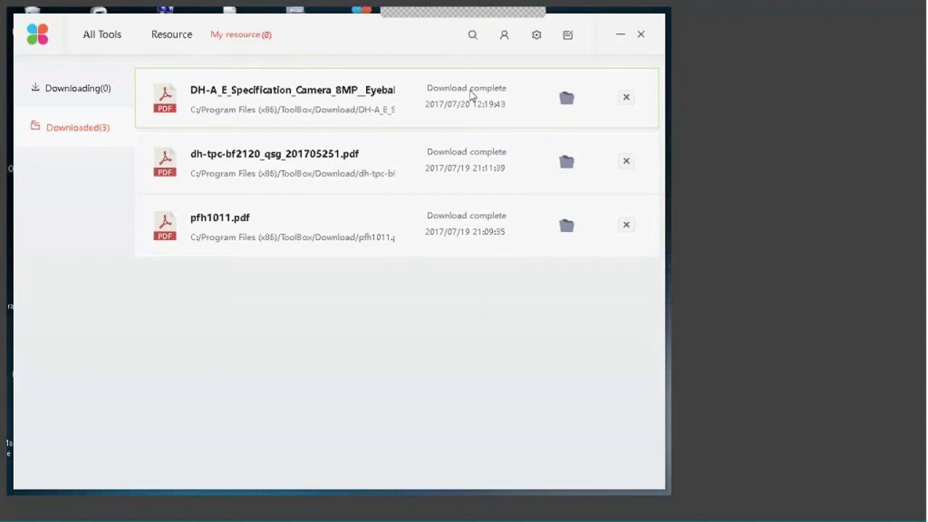
# View the folder containing the downloaded 8MP Eyeball specification, and return to the 8 Megapixel camera manuals in the resources.
pyautogui.click(566, 97)
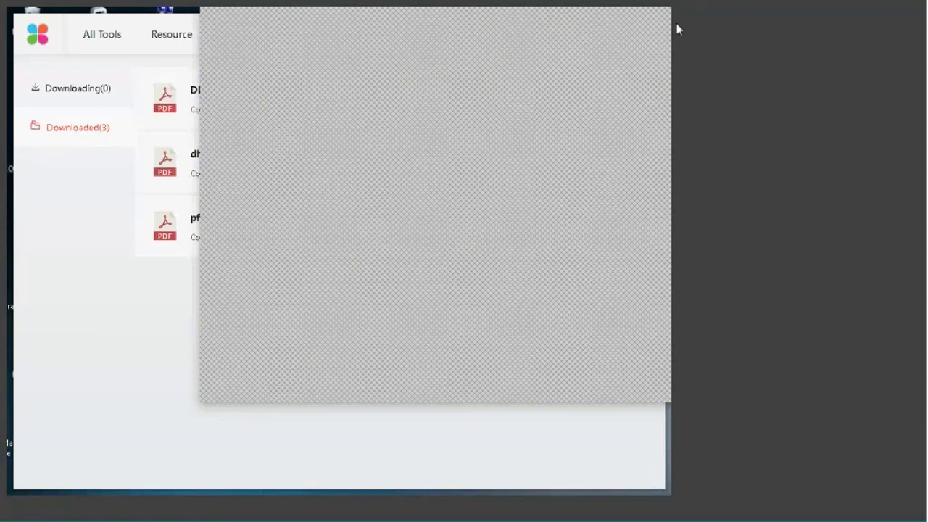
pyautogui.click(454, 196)
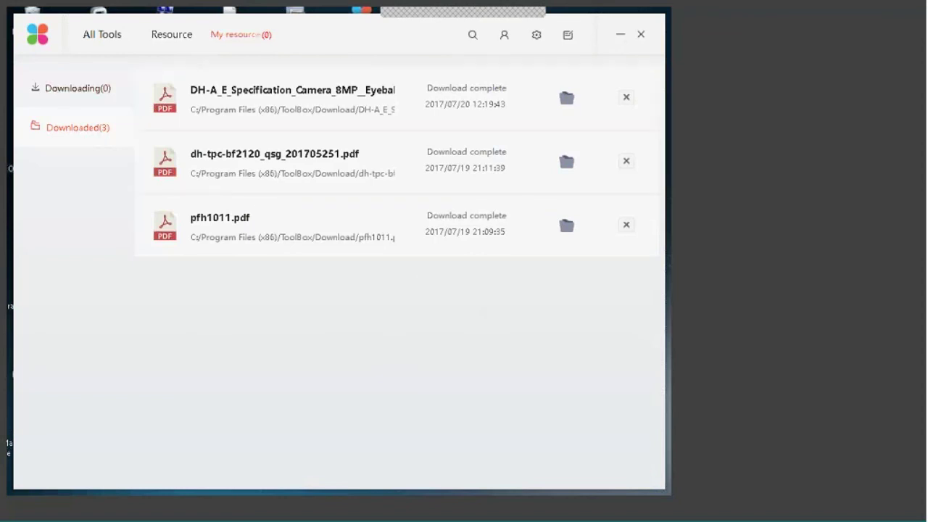
pyautogui.click(106, 37)
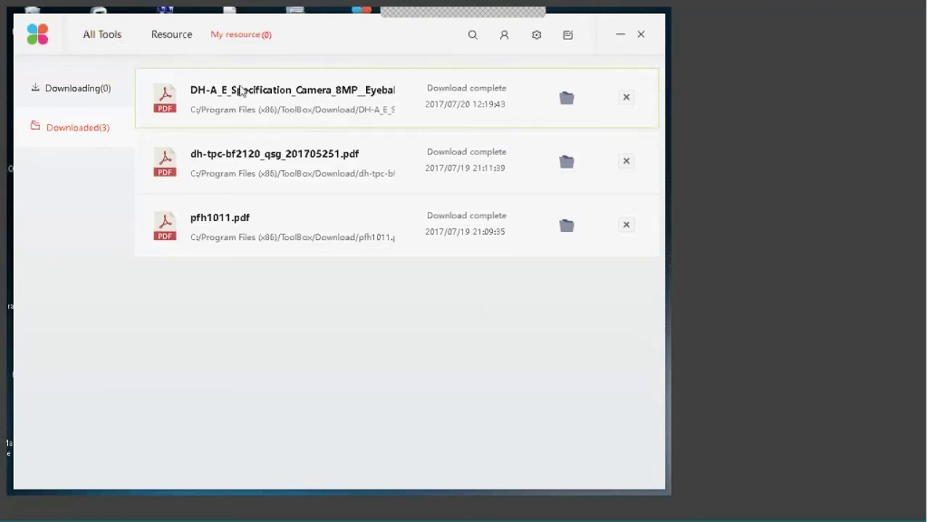
pyautogui.click(177, 36)
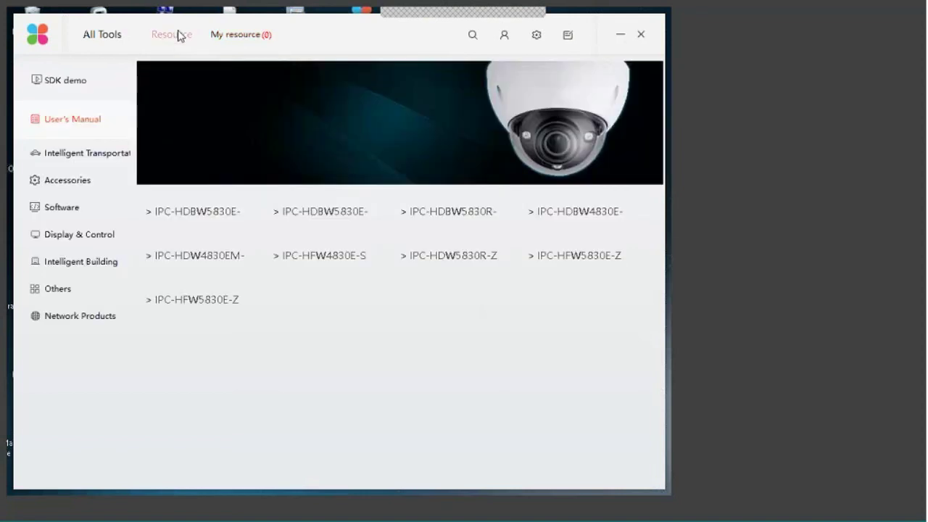